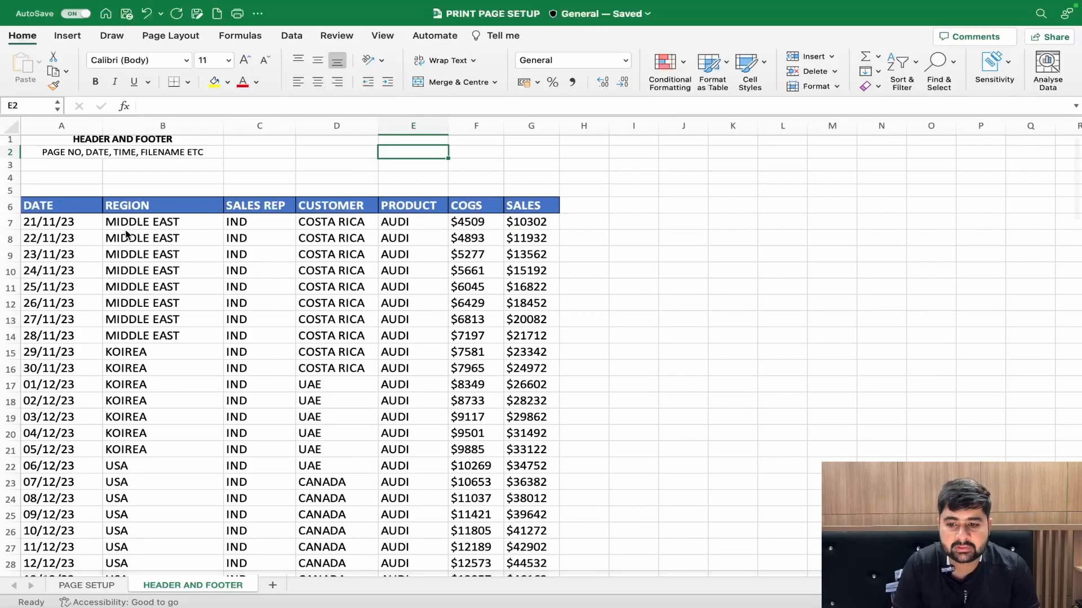
- Open the header and footer for editing on the HEADER AND FOOTER sheet
scroll(126, 235, up, 1)
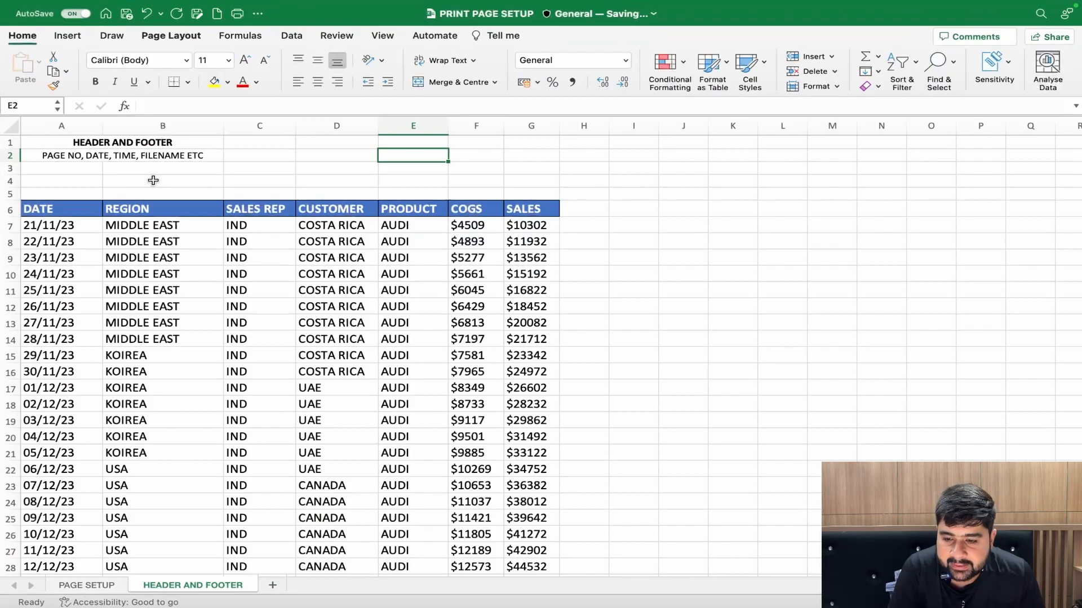
scroll(151, 177, down, 5)
scroll(150, 176, up, 5)
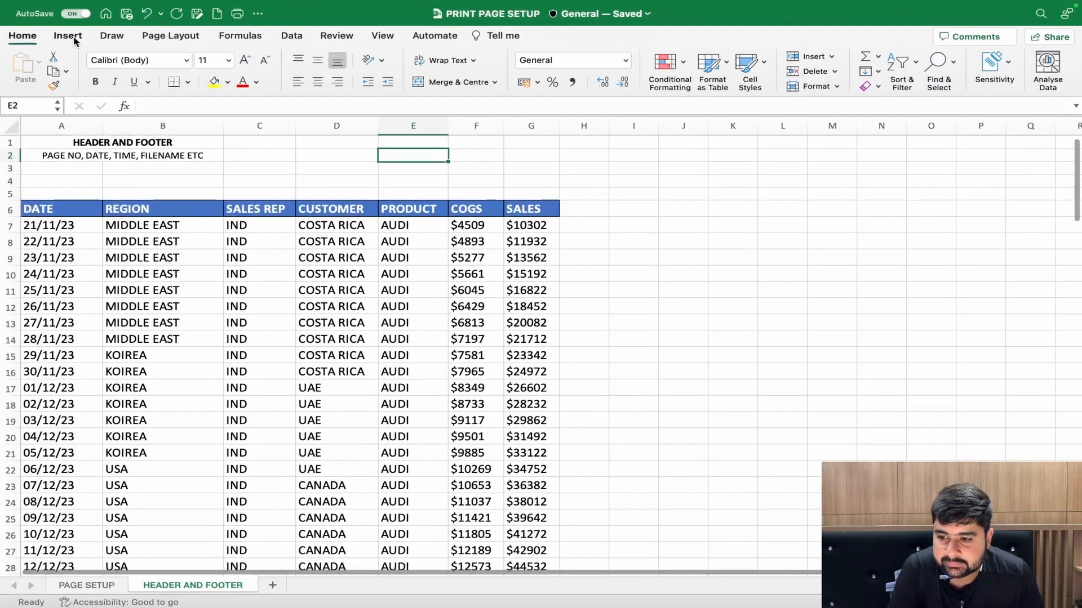
click(73, 39)
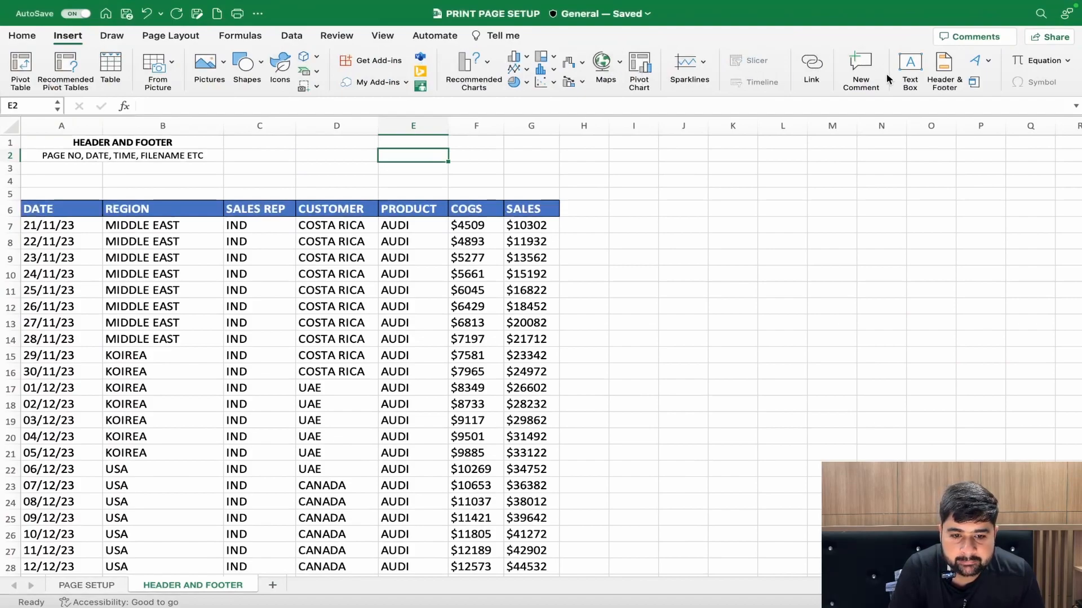
click(944, 66)
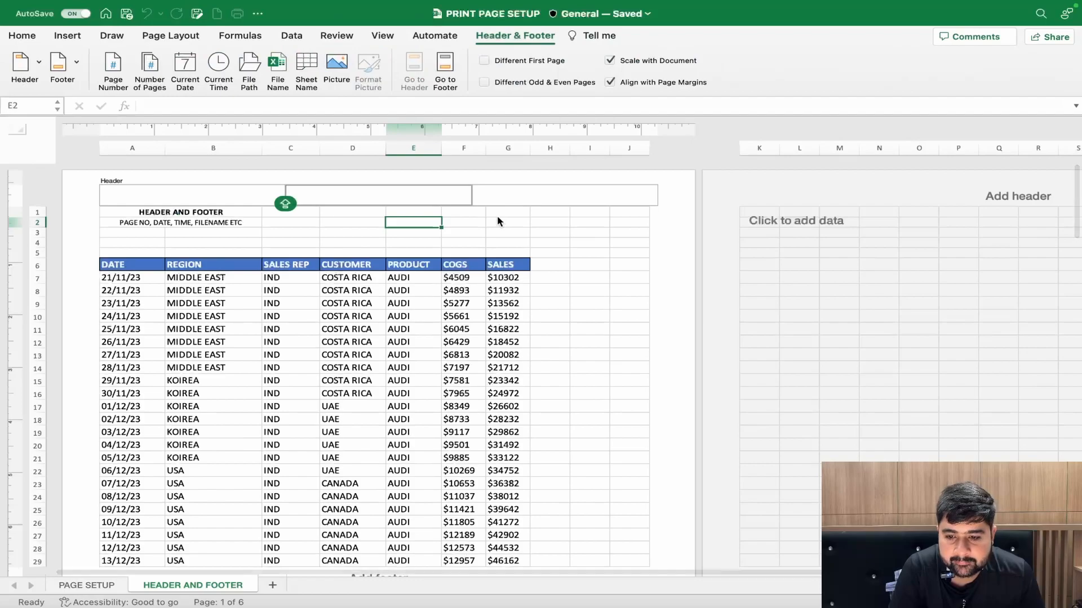
- Examine how the sales data is split across pages and where each page's header and footer areas are
scroll(485, 242, down, 5)
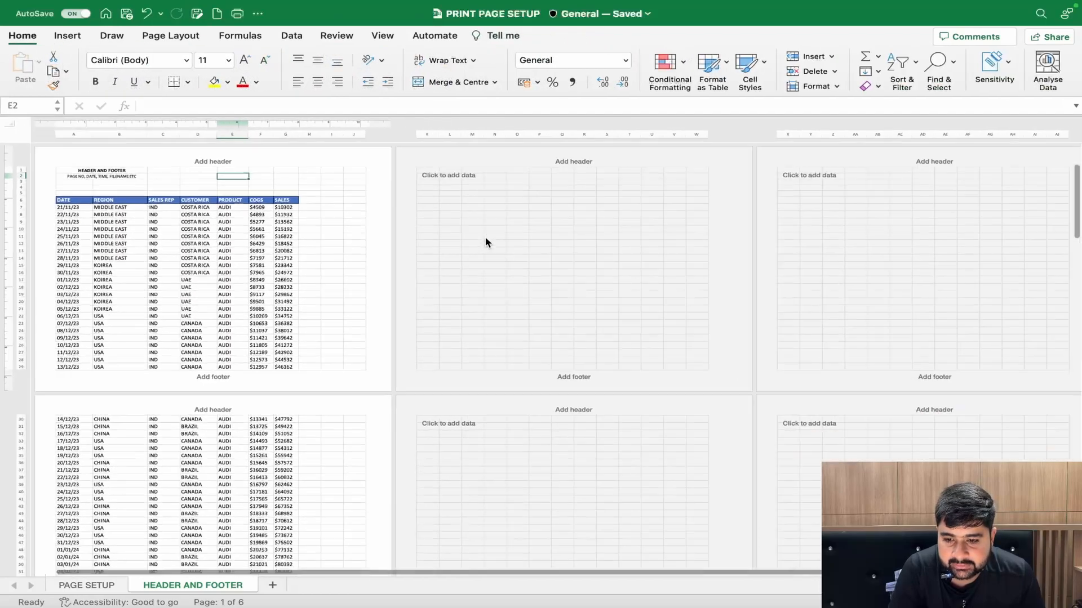
scroll(485, 239, down, 3)
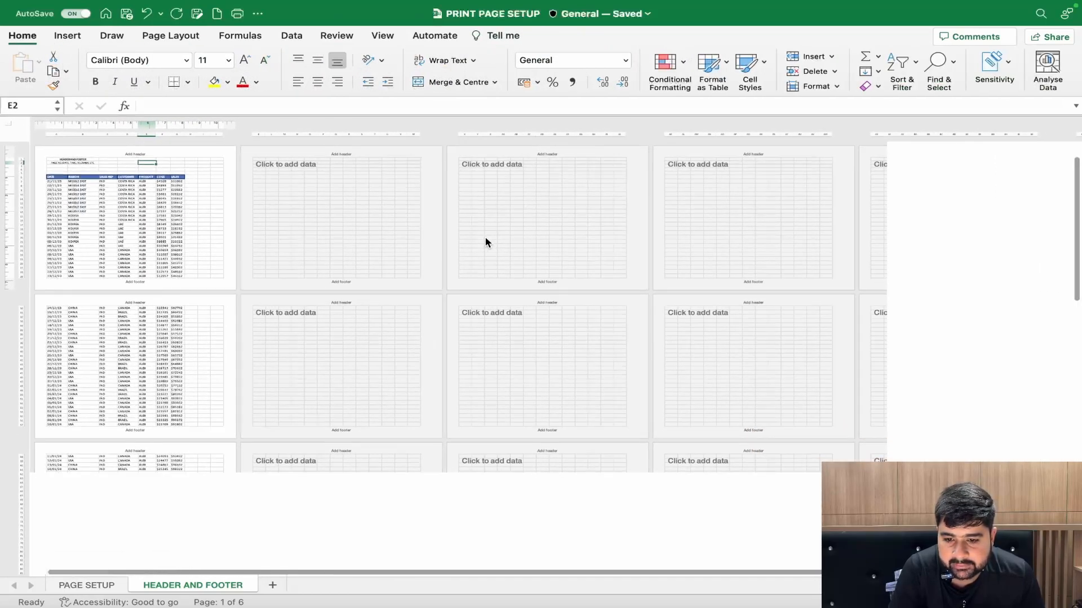
scroll(485, 242, up, 3)
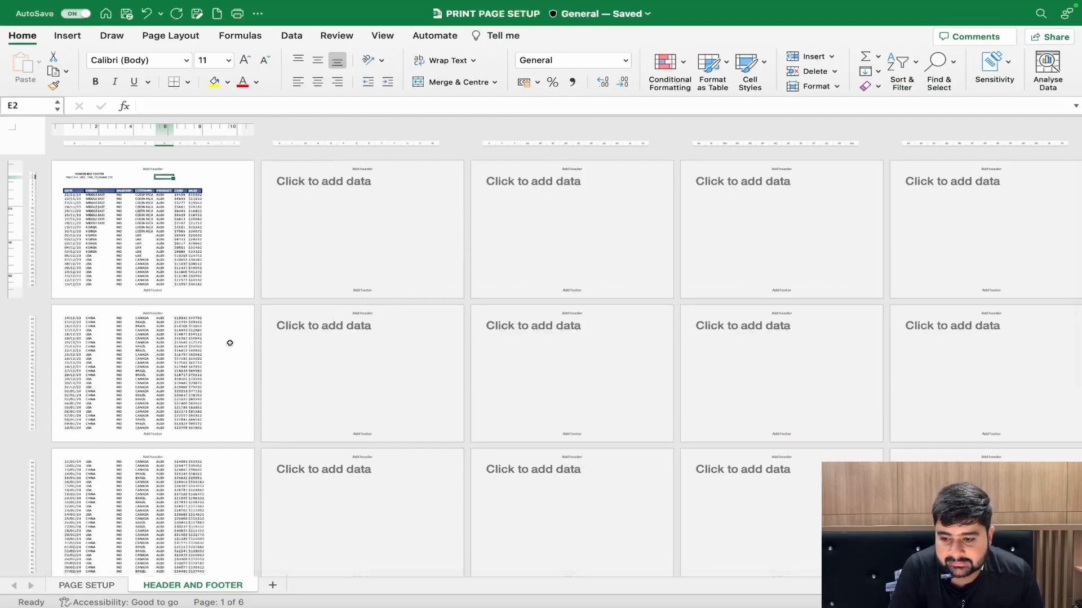
scroll(230, 341, down, 5)
scroll(230, 343, down, 8)
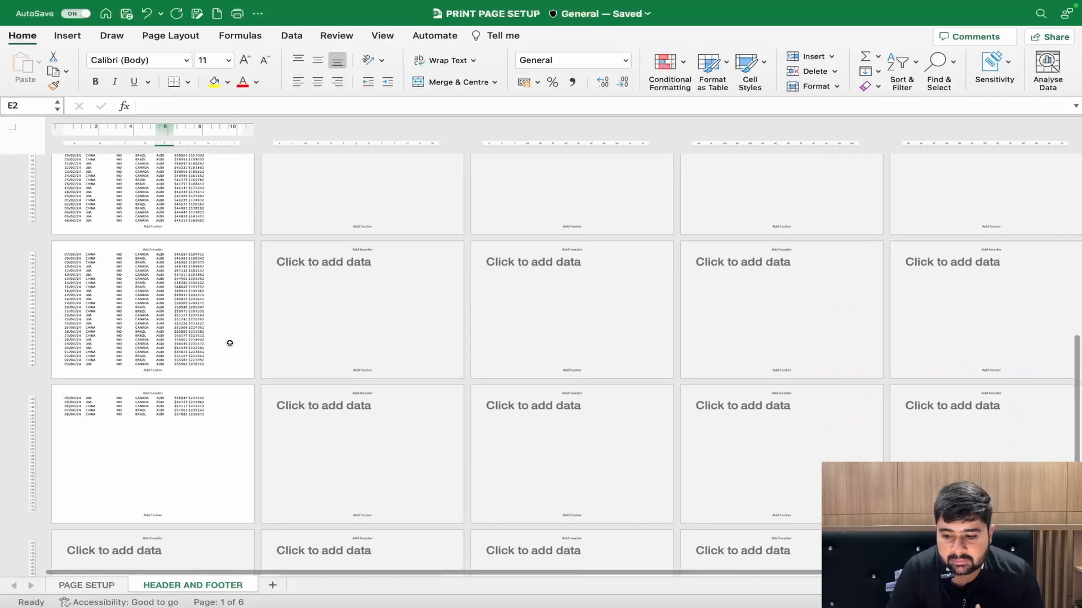
scroll(230, 343, up, 15)
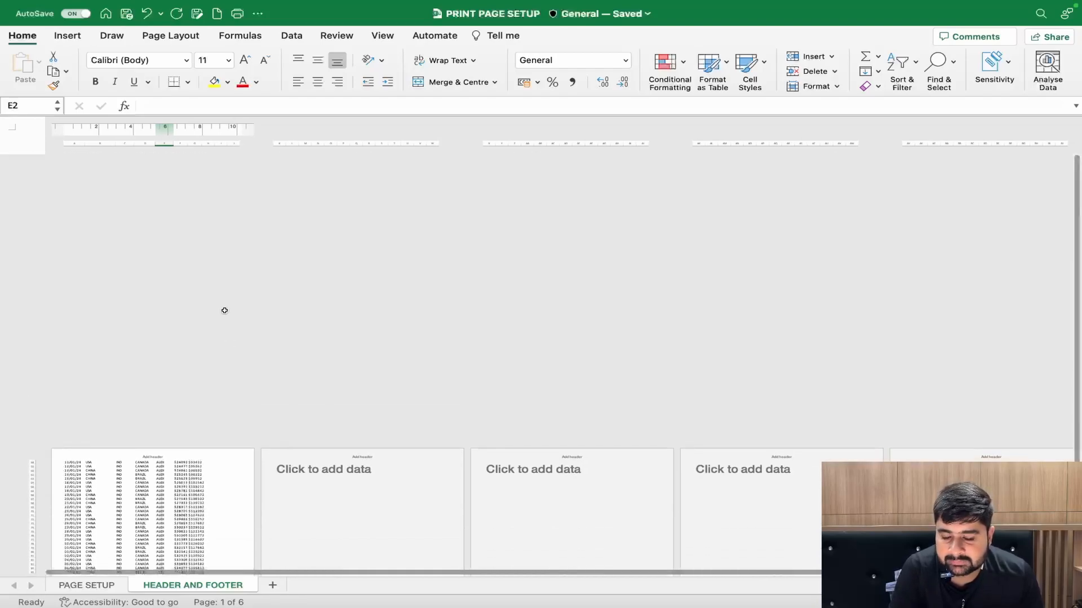
scroll(221, 285, up, 5)
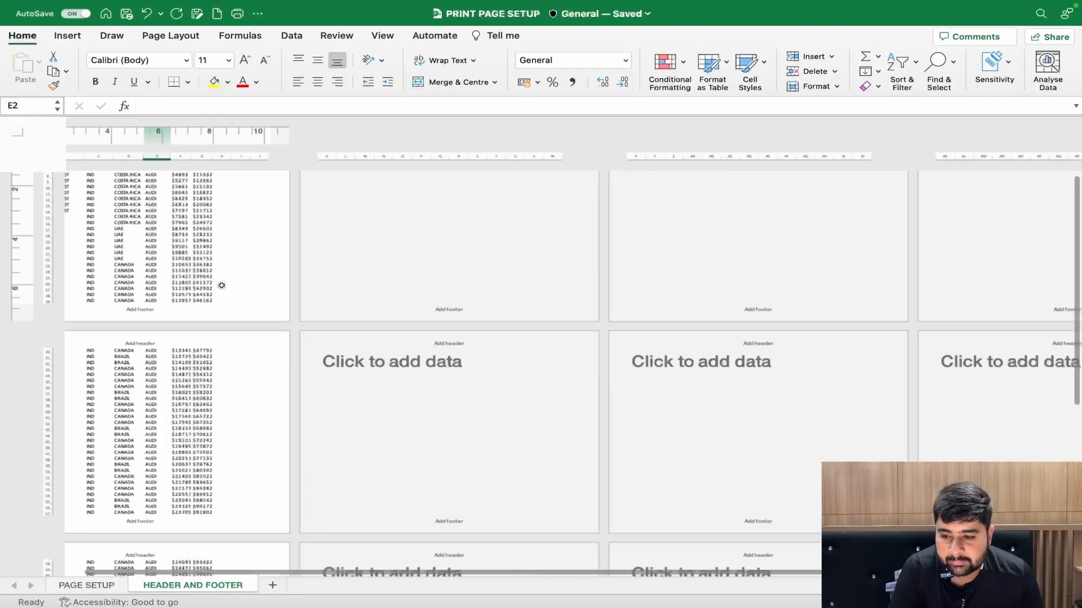
scroll(221, 289, up, 3)
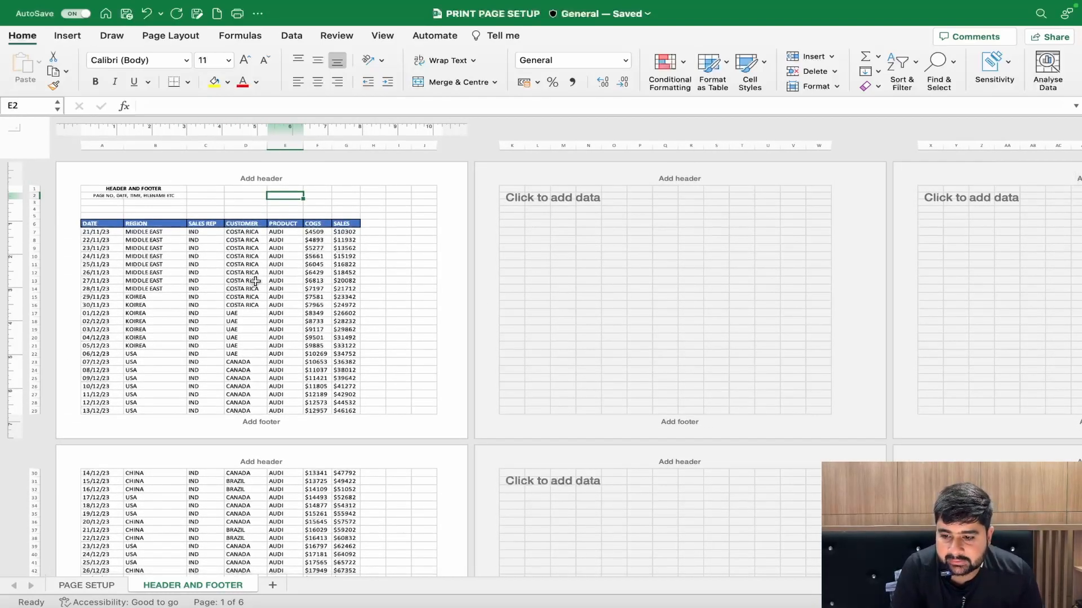
scroll(255, 280, up, 1)
scroll(255, 281, up, 4)
scroll(255, 281, down, 3)
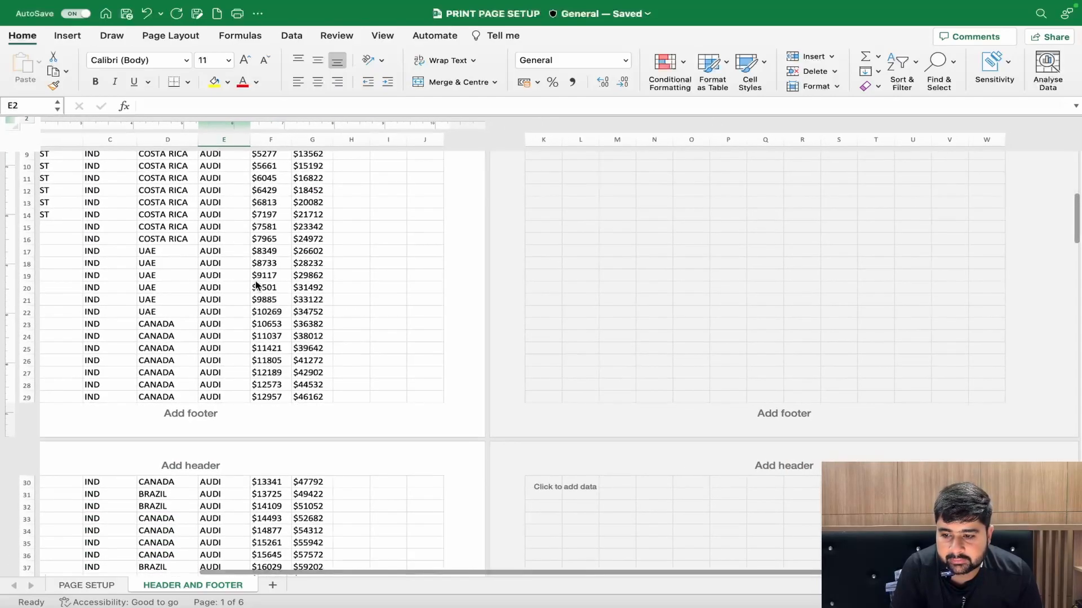
scroll(257, 283, up, 4)
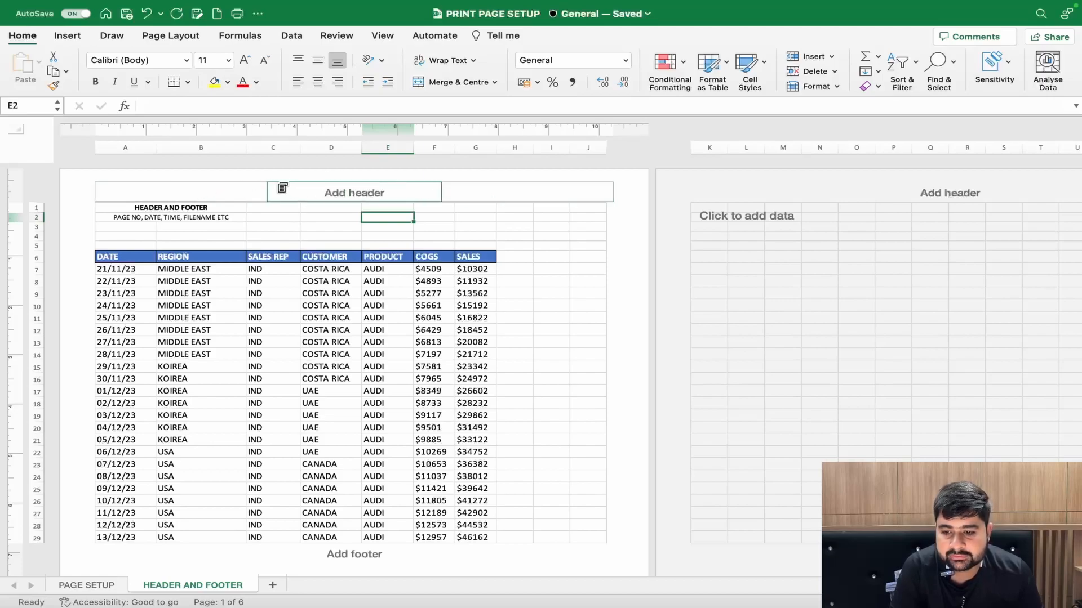
click(208, 192)
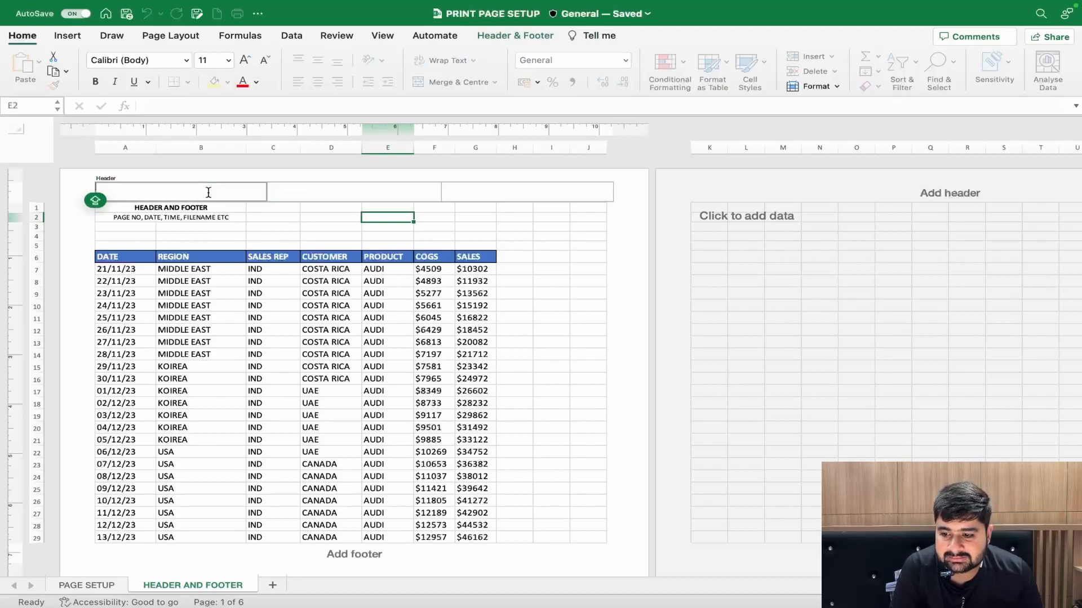
click(488, 37)
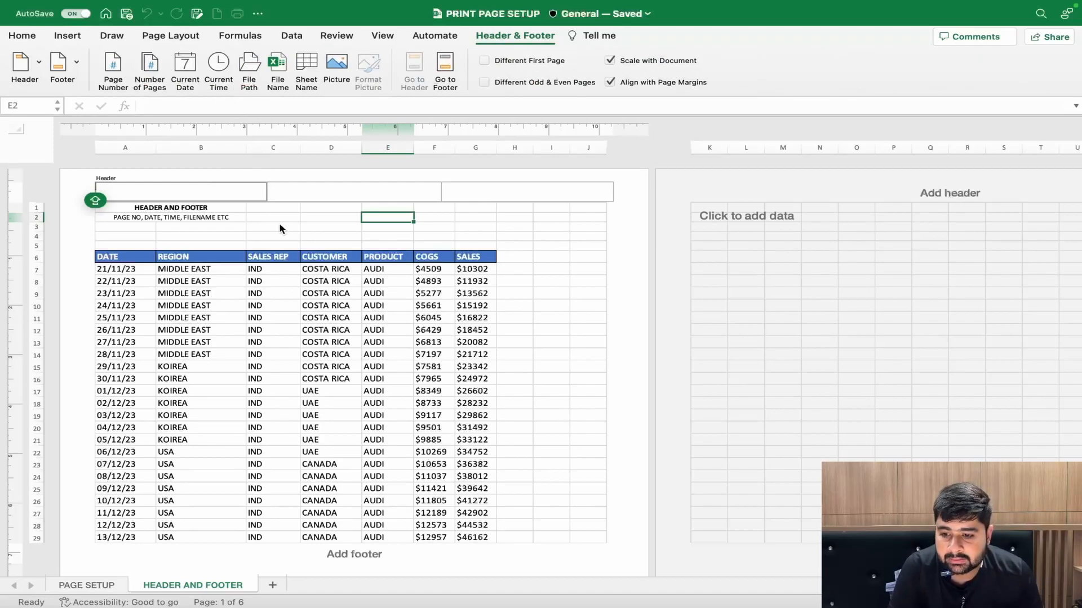
key(Escape)
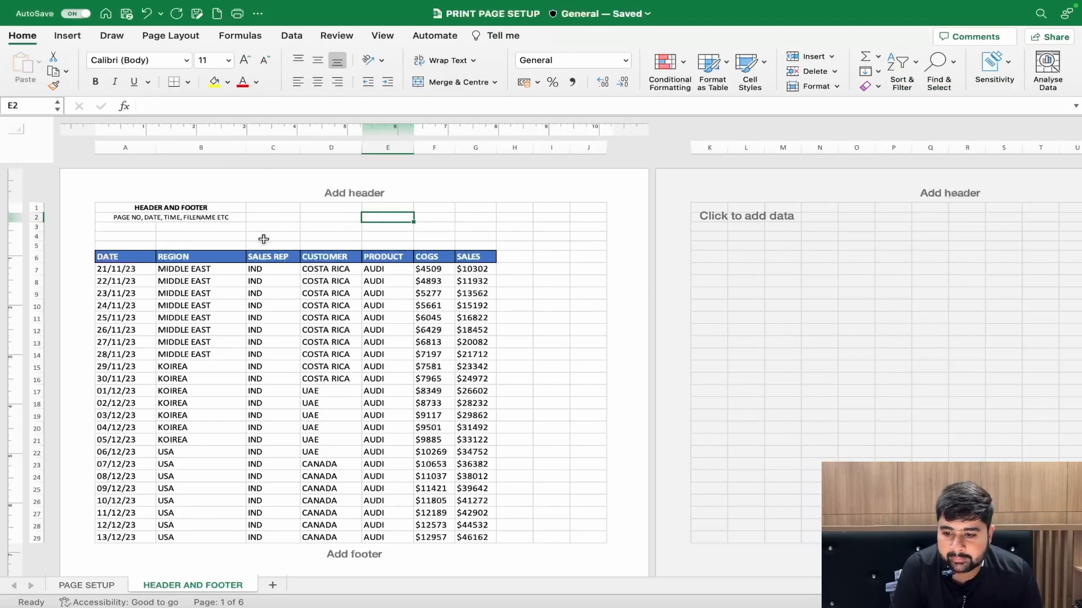
- Insert the automatic page number code in the left header section of the first page
click(145, 188)
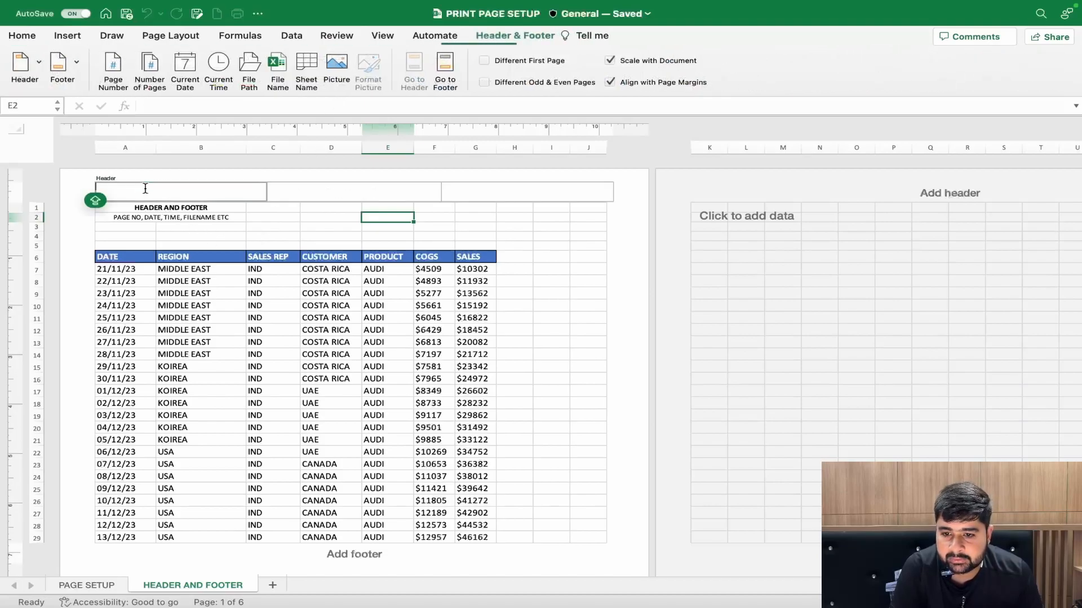
click(508, 37)
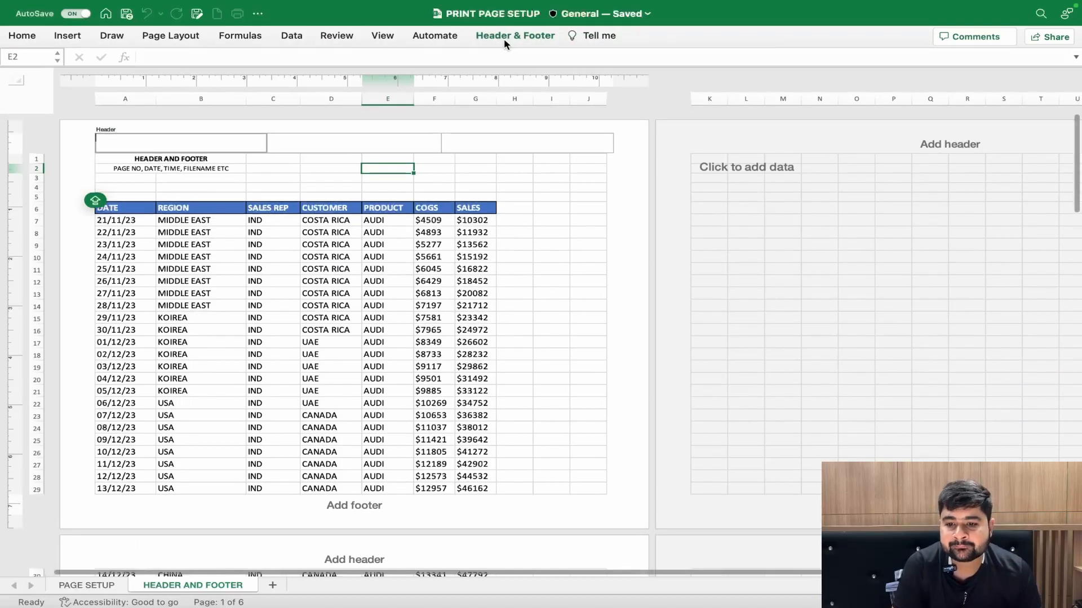
click(508, 37)
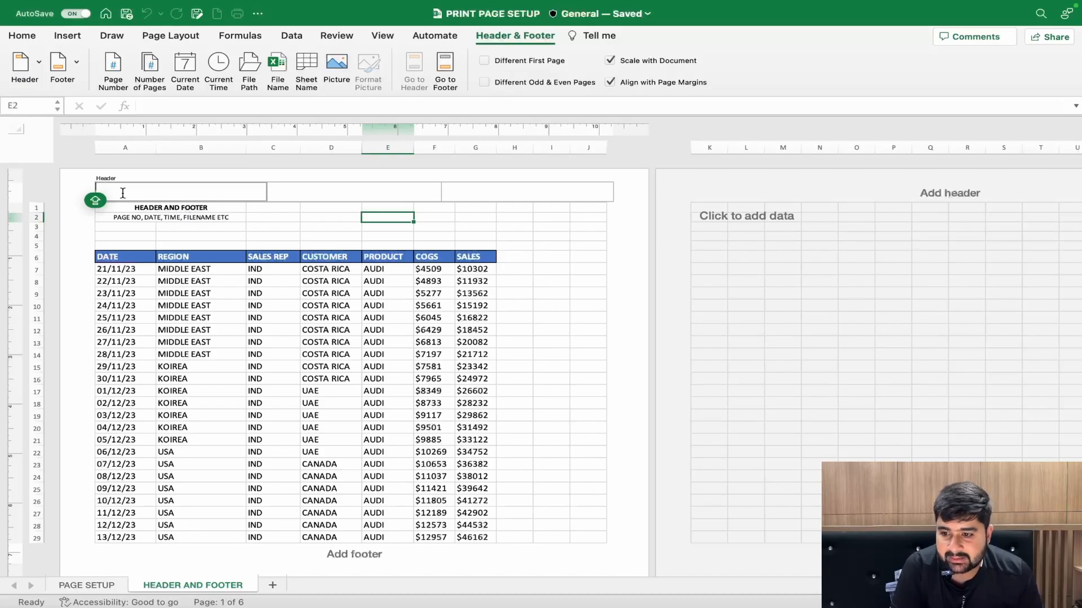
click(112, 67)
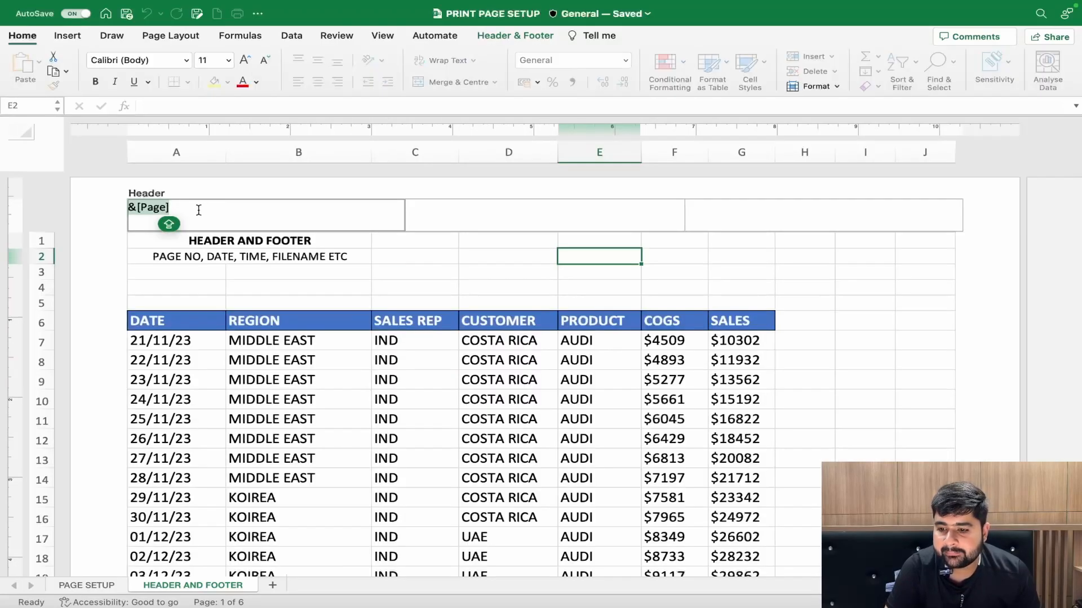
click(197, 211)
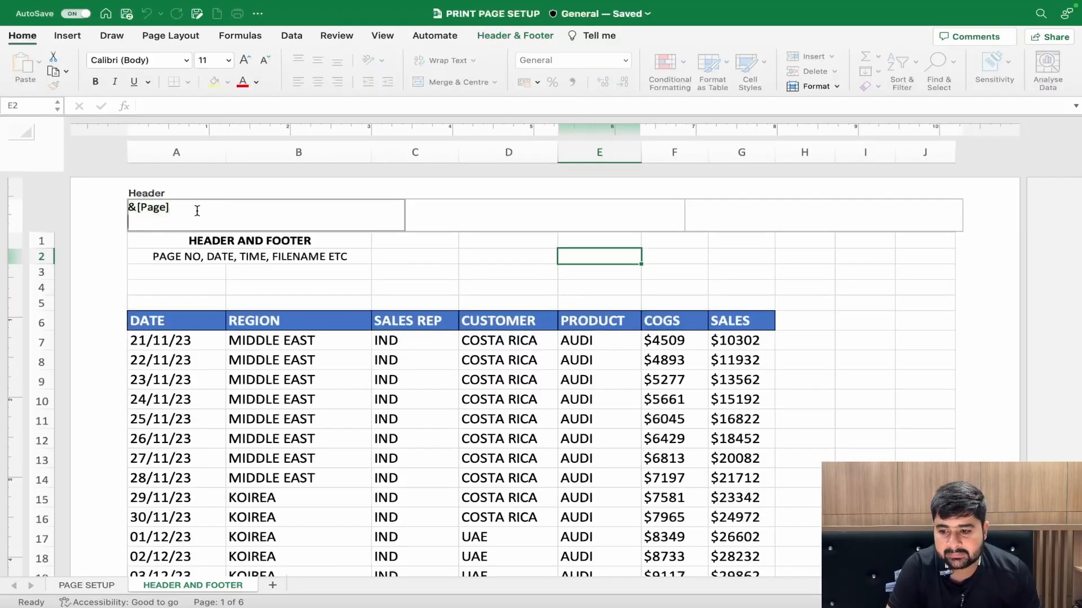
click(232, 289)
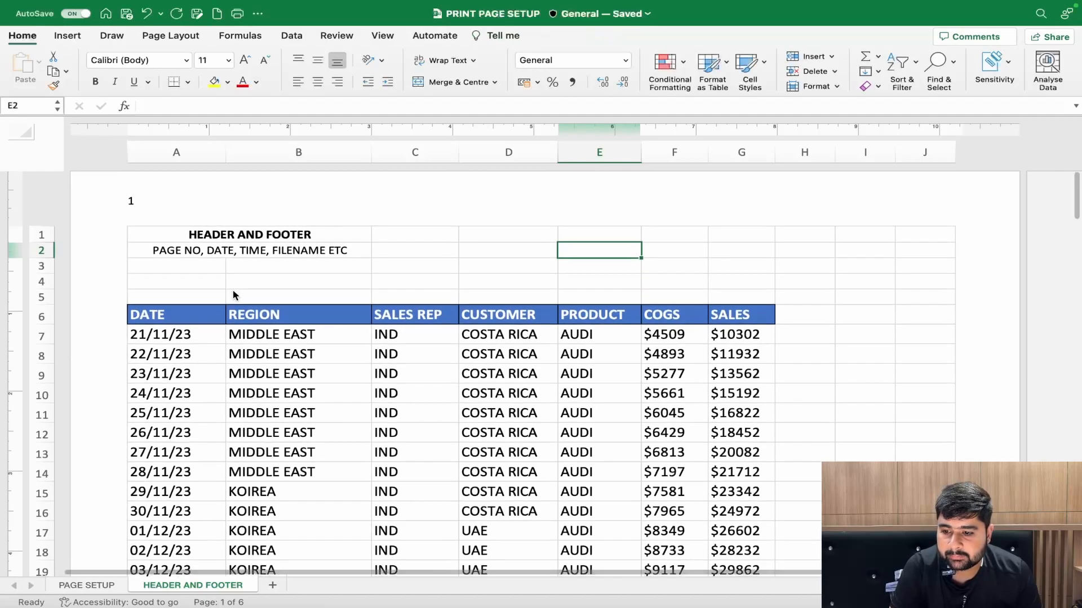
- Add the word "Page" and a space before the page number code in the left header section
scroll(158, 220, down, 10)
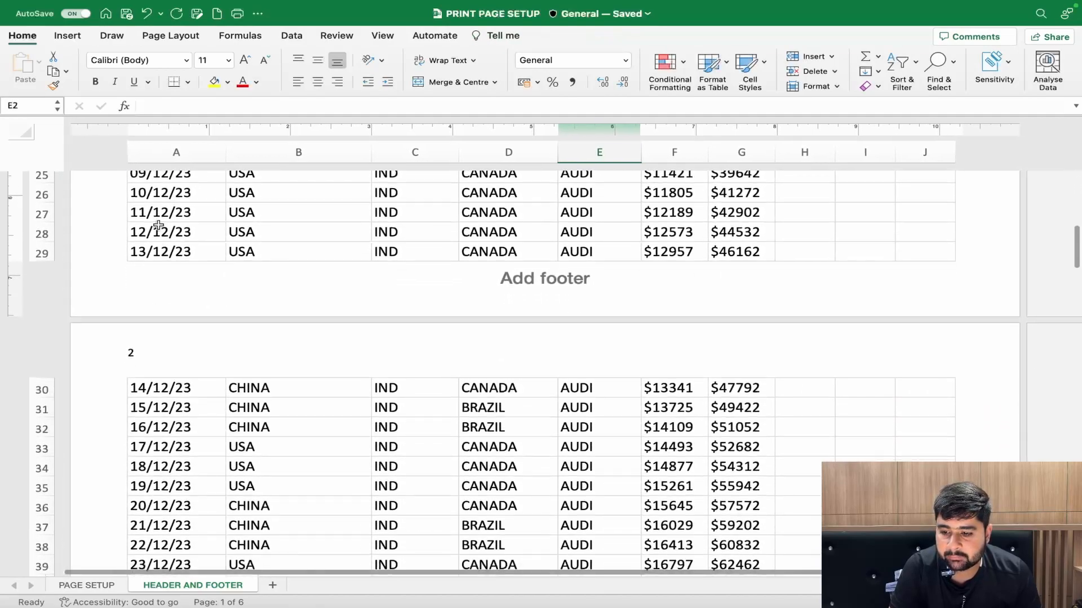
scroll(141, 367, down, 6)
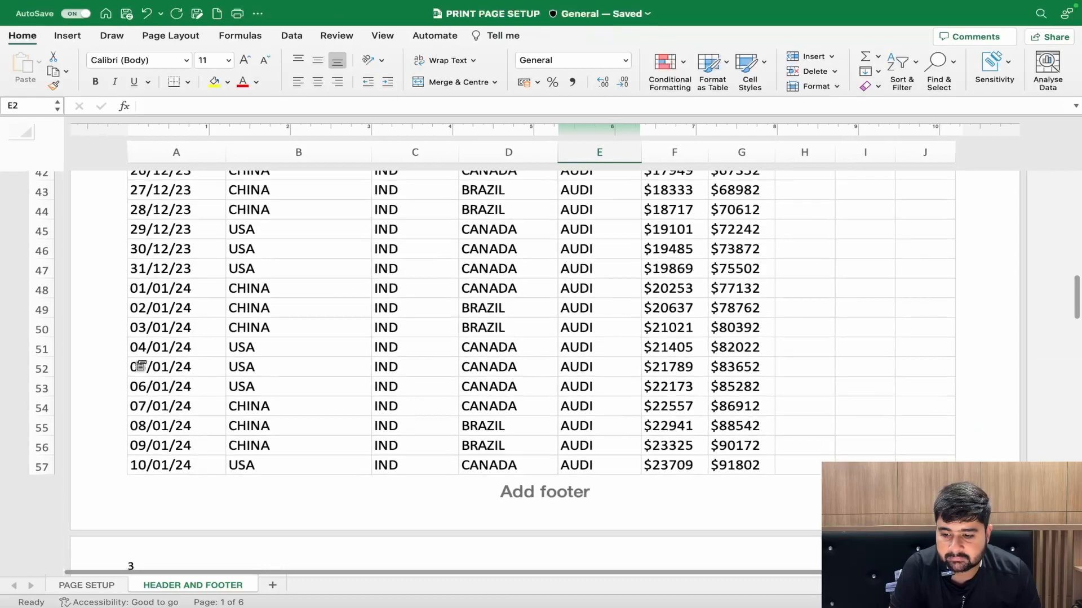
scroll(141, 367, down, 5)
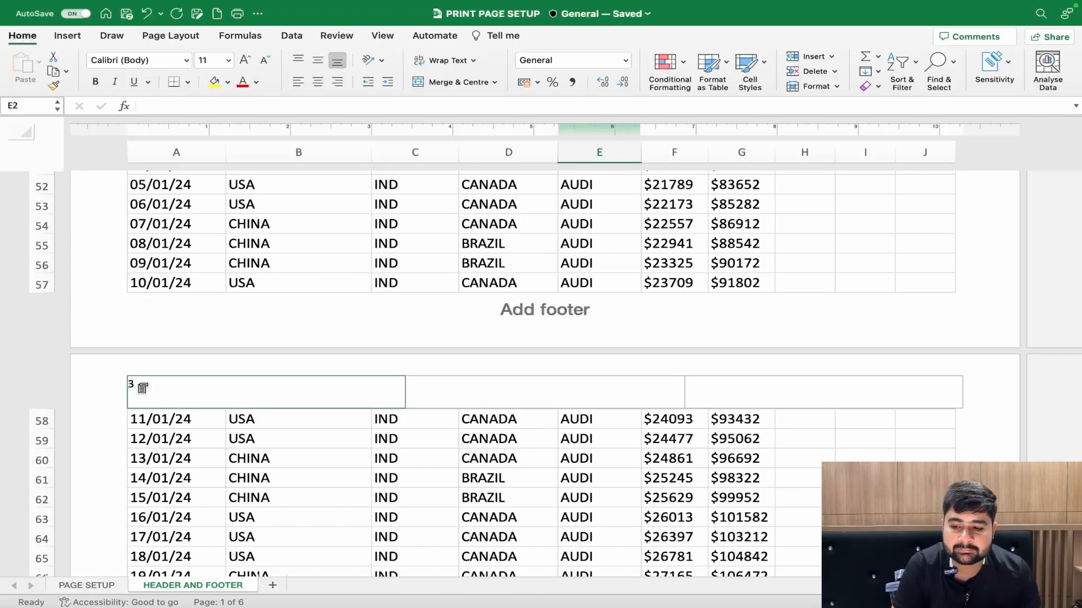
scroll(168, 341, up, 20)
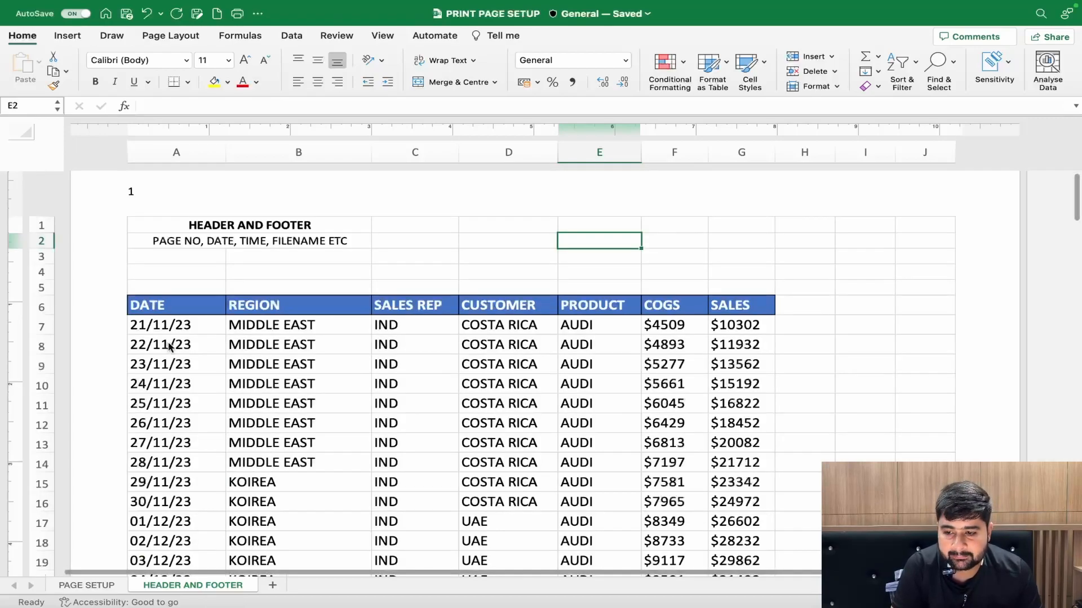
click(144, 191)
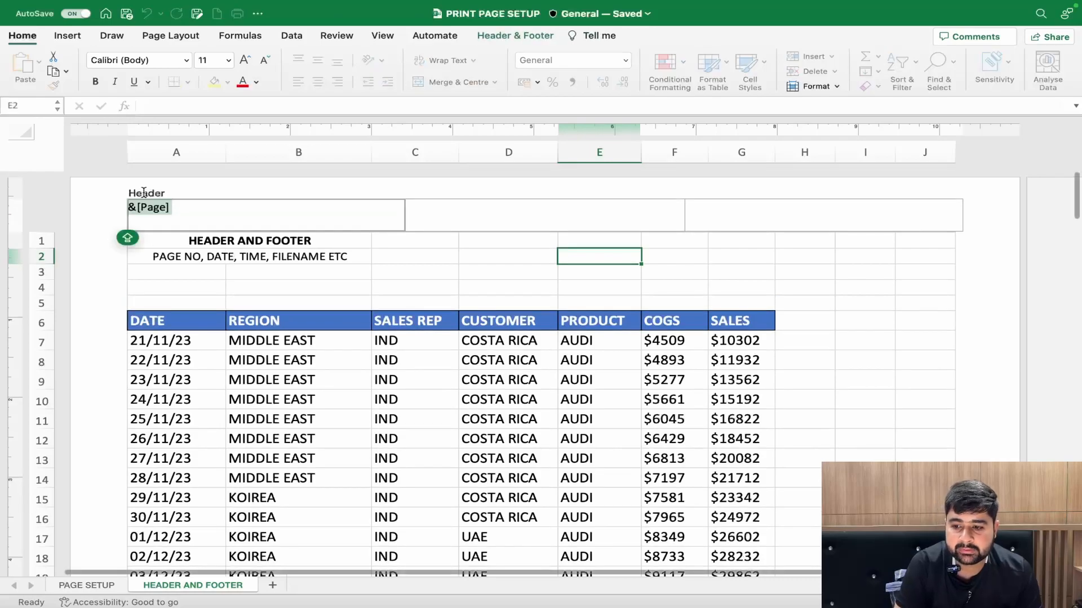
click(144, 206)
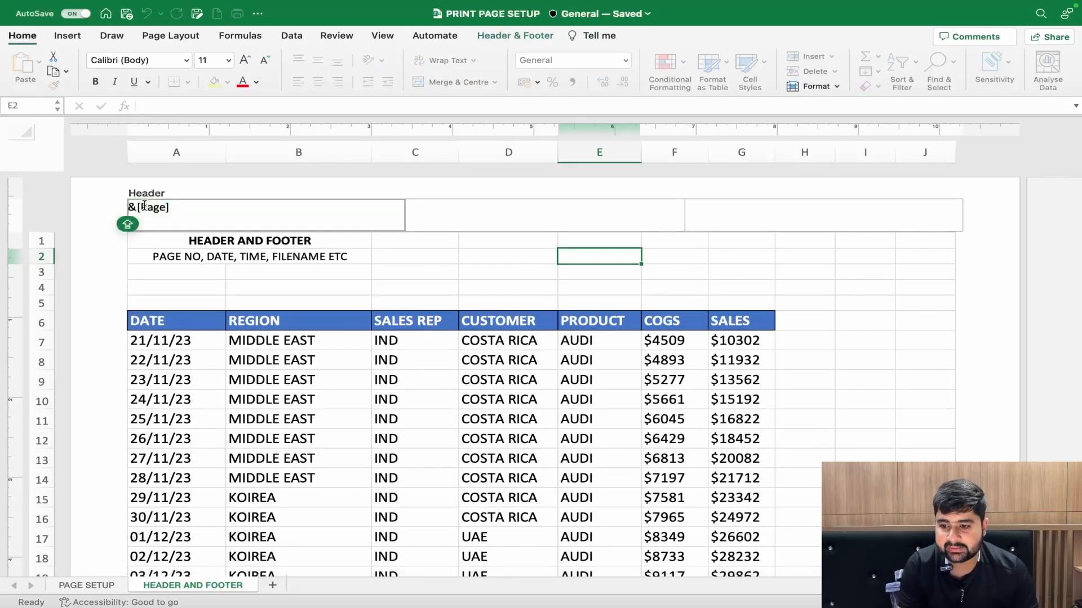
text(Page)
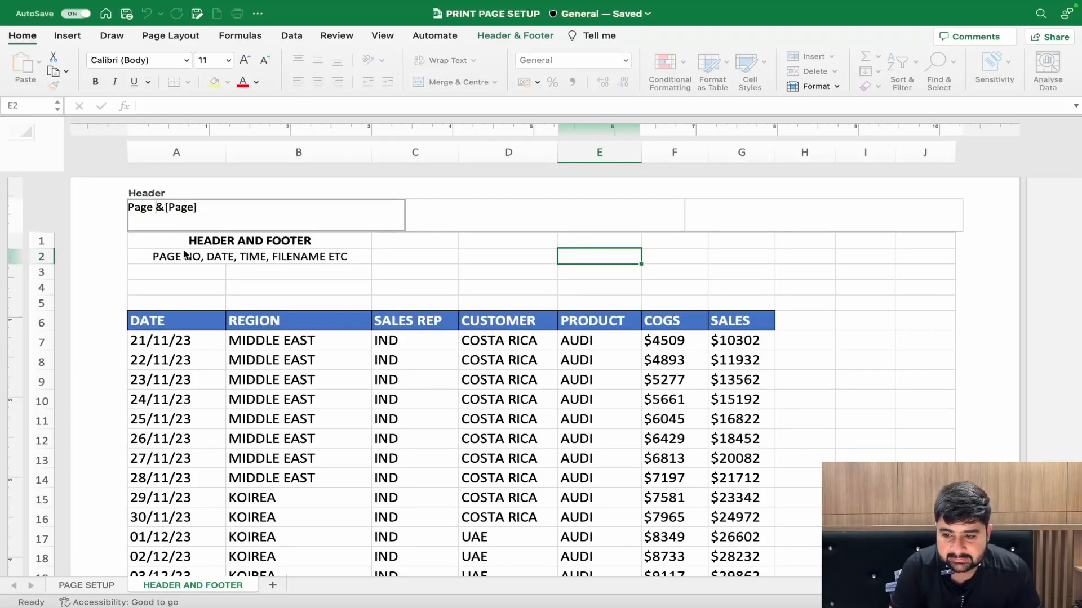
click(213, 280)
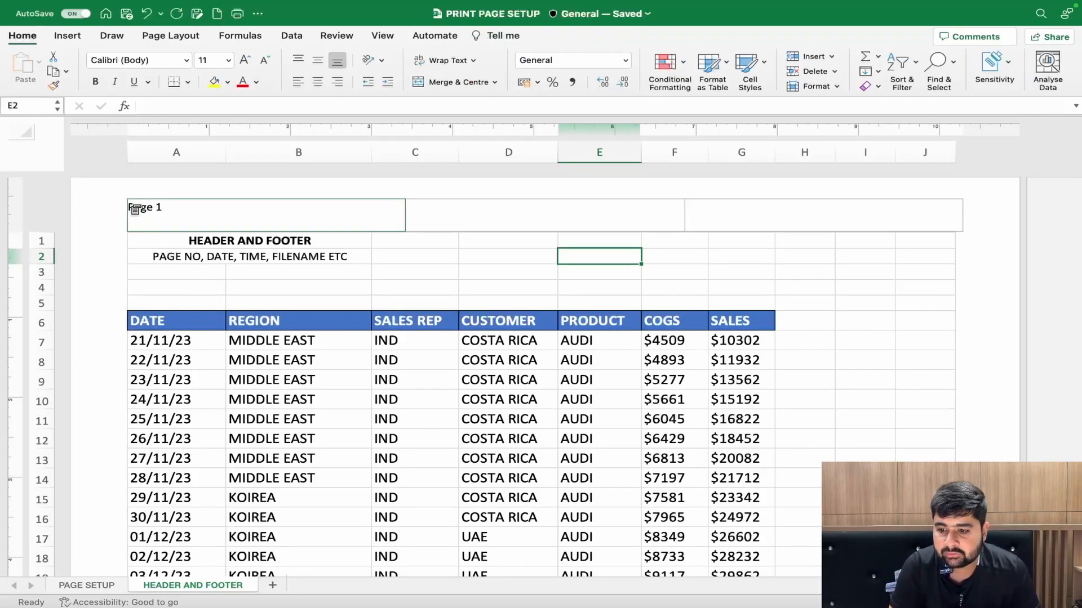
- Insert the number-of-pages code directly after the page number code in the left header section
scroll(157, 217, down, 10)
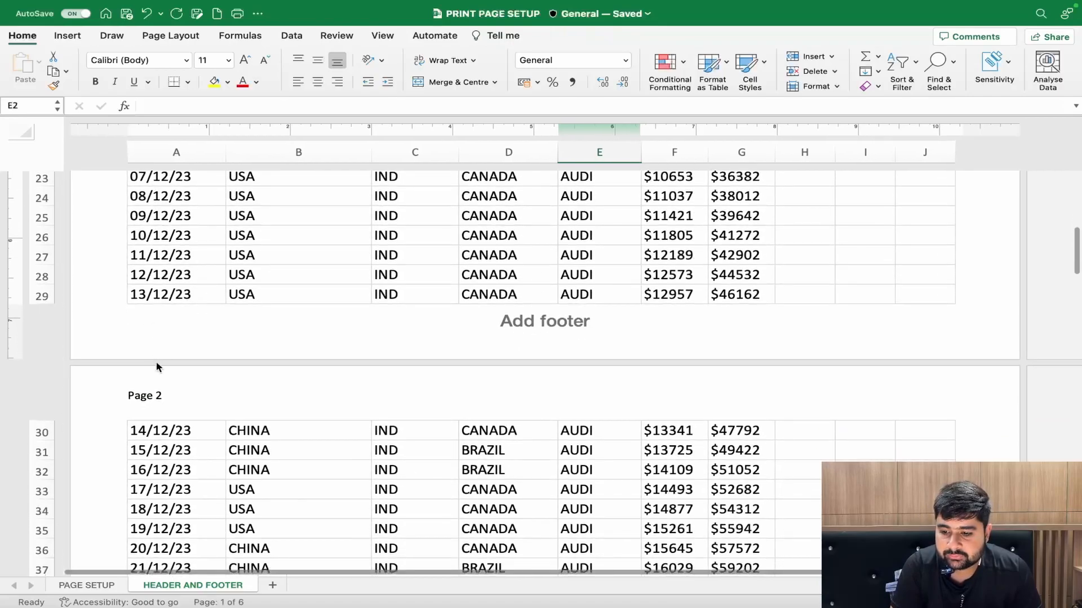
scroll(157, 367, down, 15)
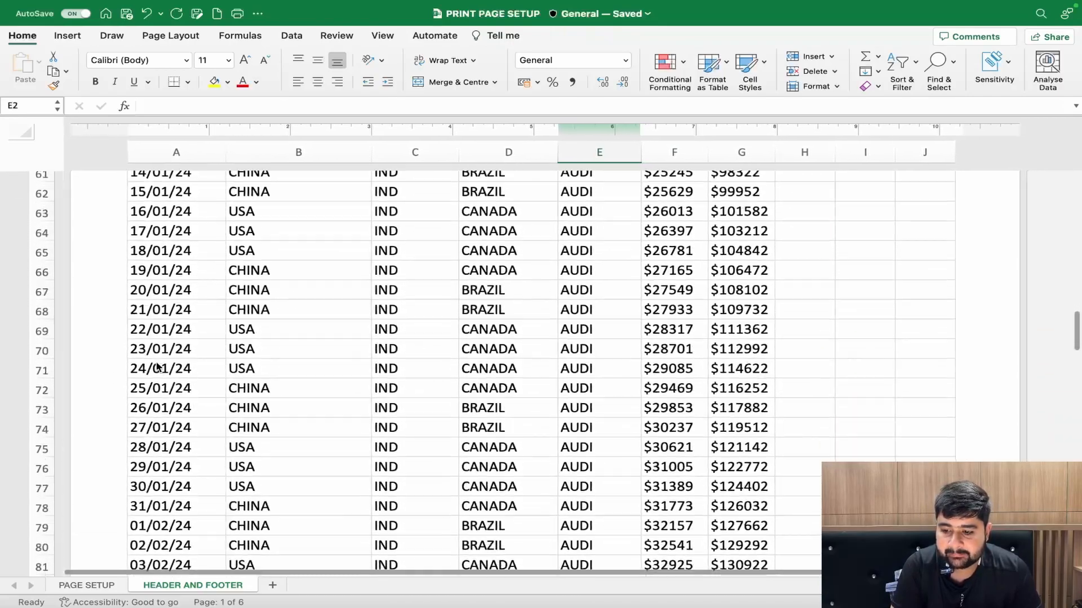
scroll(157, 366, down, 15)
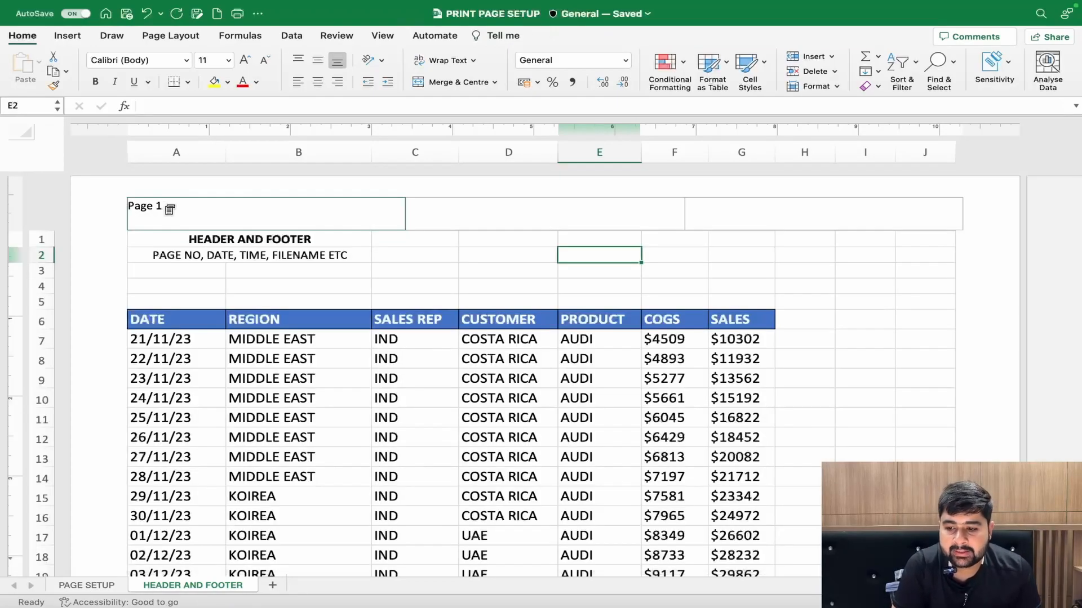
click(169, 209)
click(219, 209)
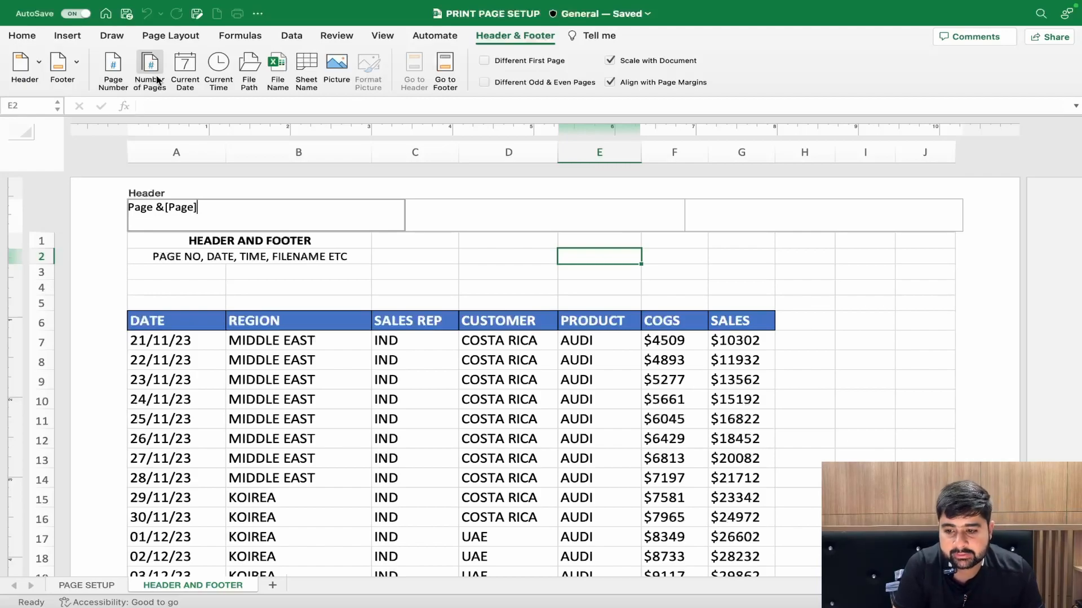
click(156, 75)
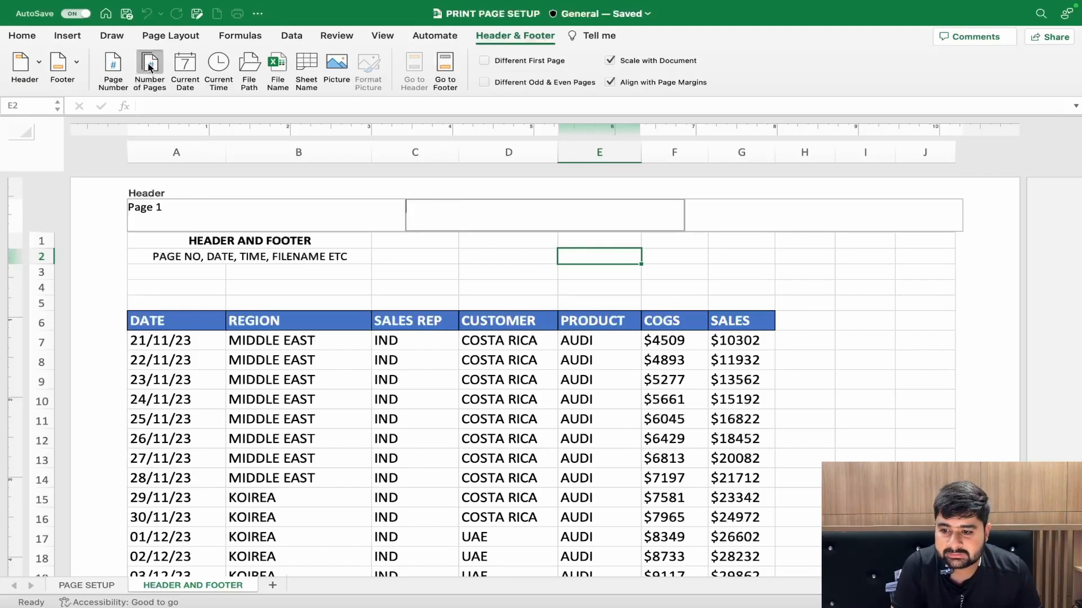
- Insert the number-of-pages code in the center header section instead of the left one and finish editing the header
click(149, 67)
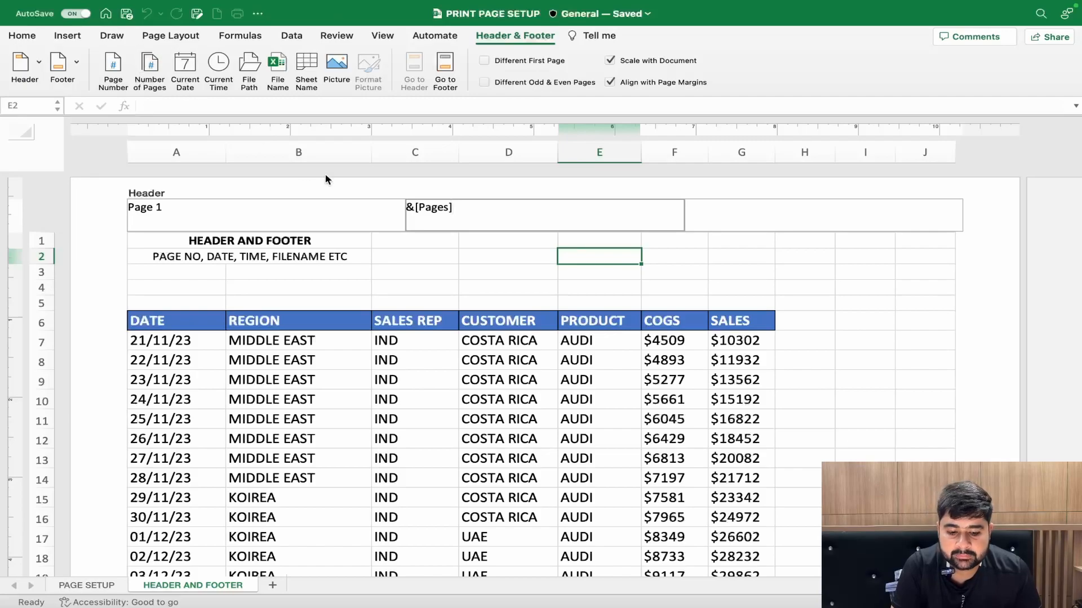
click(443, 279)
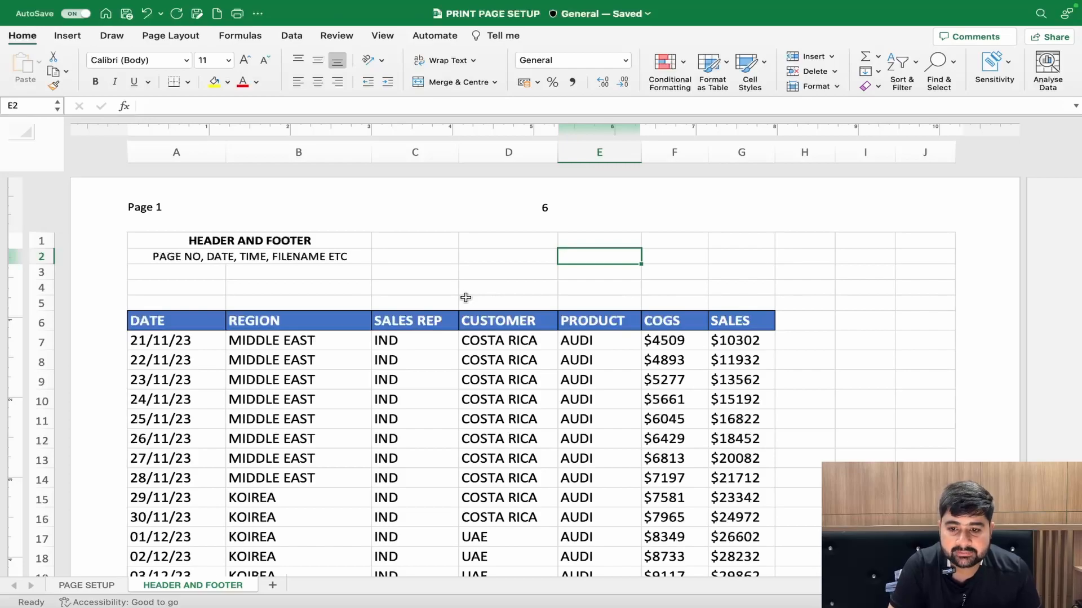
- Examine the page number and total page count in the headers of all printed pages
scroll(465, 298, down, 1)
scroll(465, 298, up, 1)
scroll(465, 298, right, 2)
scroll(465, 298, left, 2)
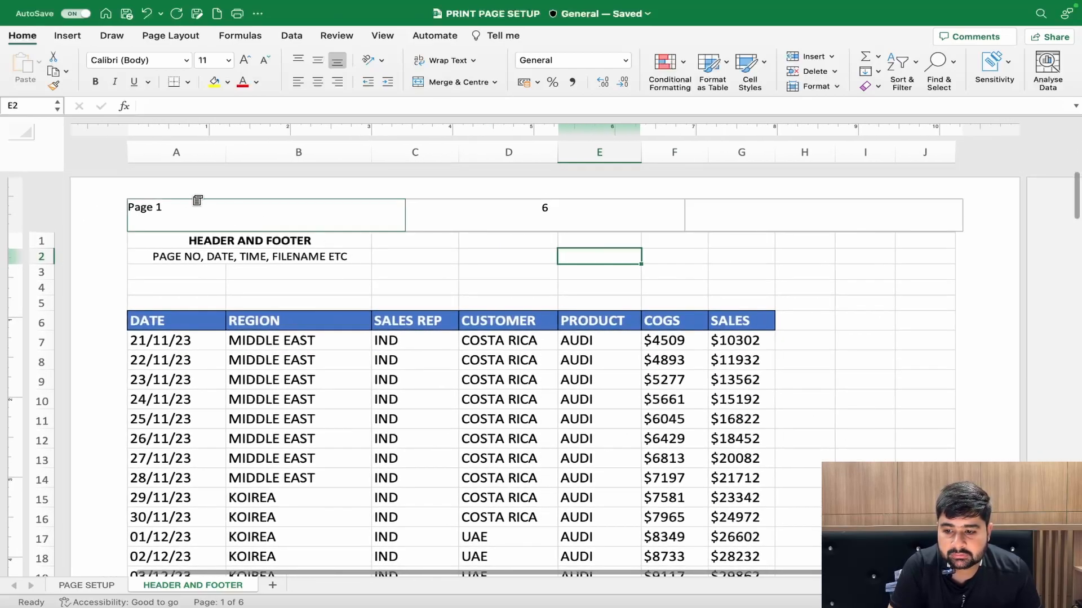
scroll(510, 210, down, 10)
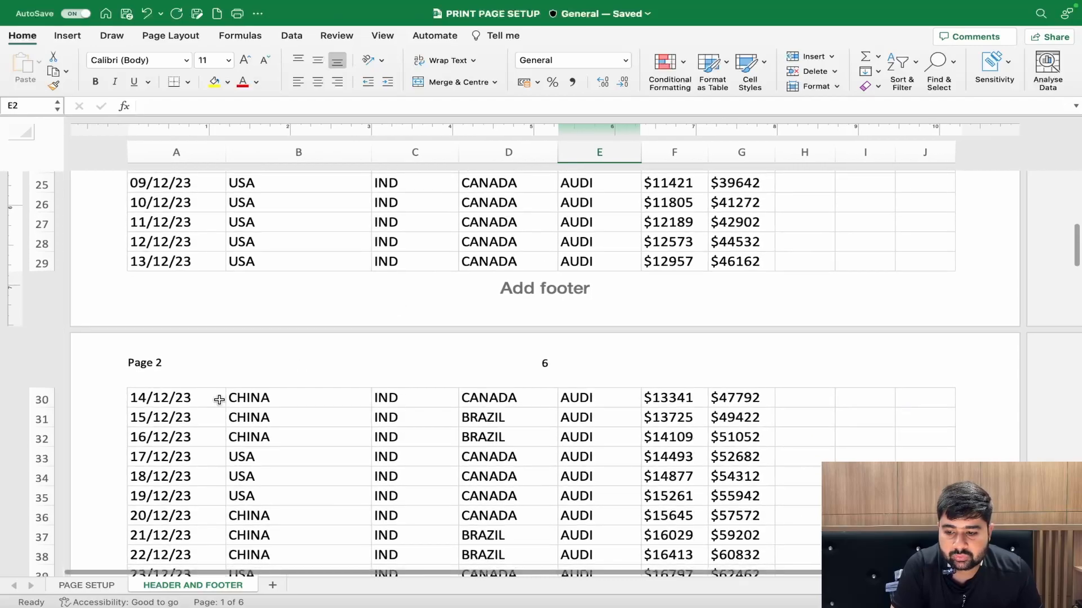
scroll(218, 399, down, 12)
scroll(525, 406, down, 20)
scroll(386, 383, down, 14)
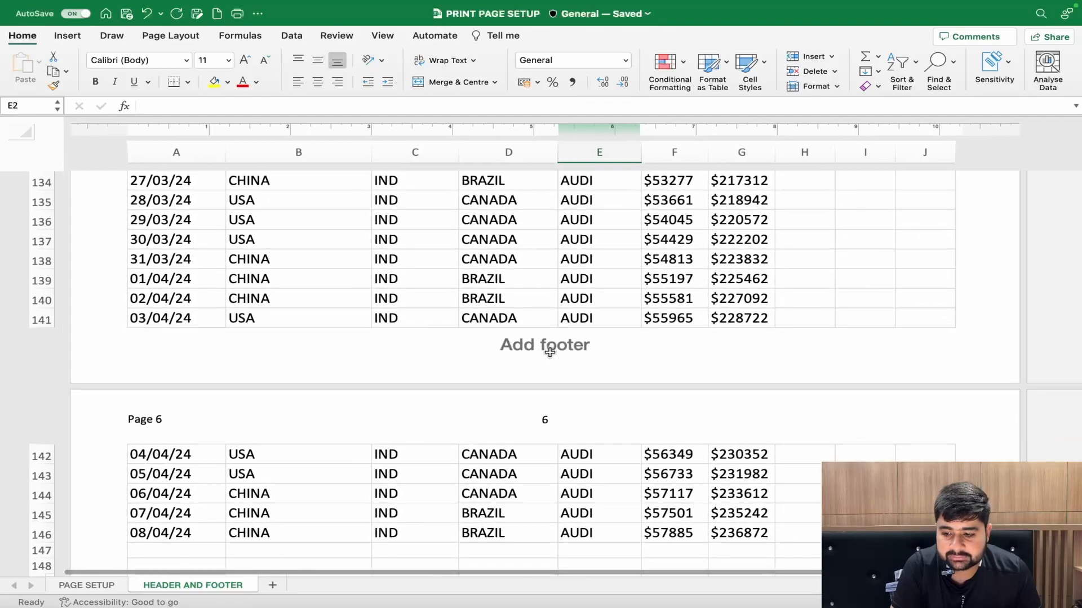
scroll(550, 352, down, 10)
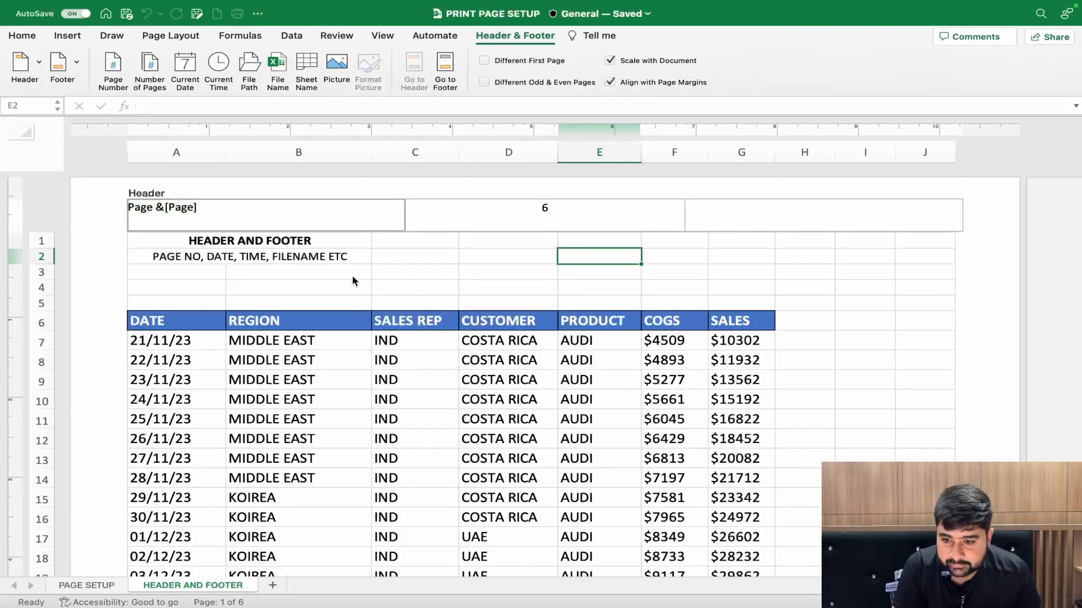
key(Escape)
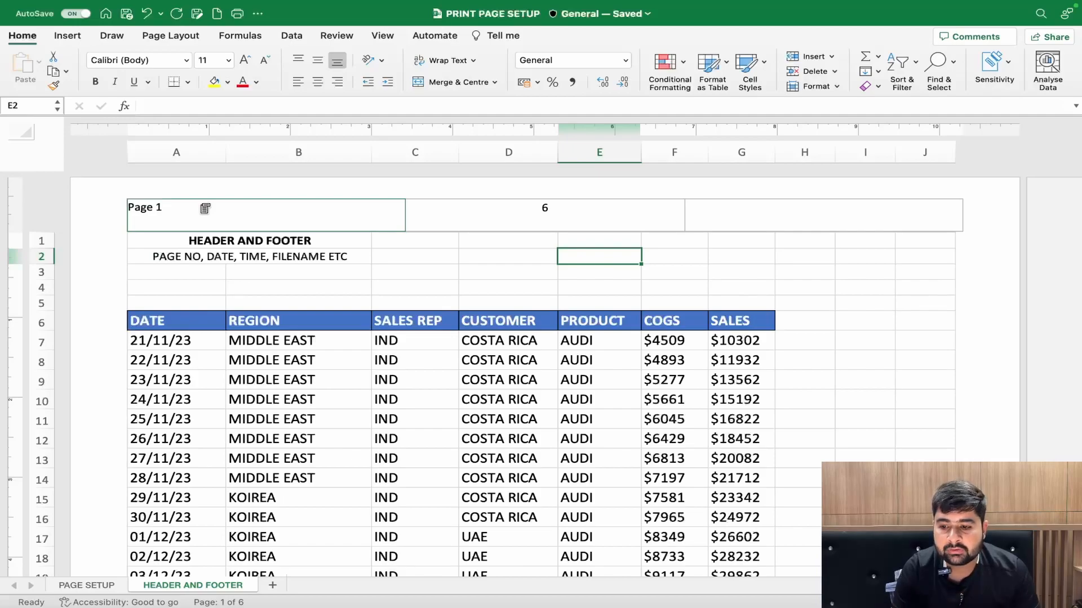
- Extend the left header section to "Page &[Page] of &[Pages]" by adding the number-of-pages code and the word "of"
click(204, 209)
click(206, 208)
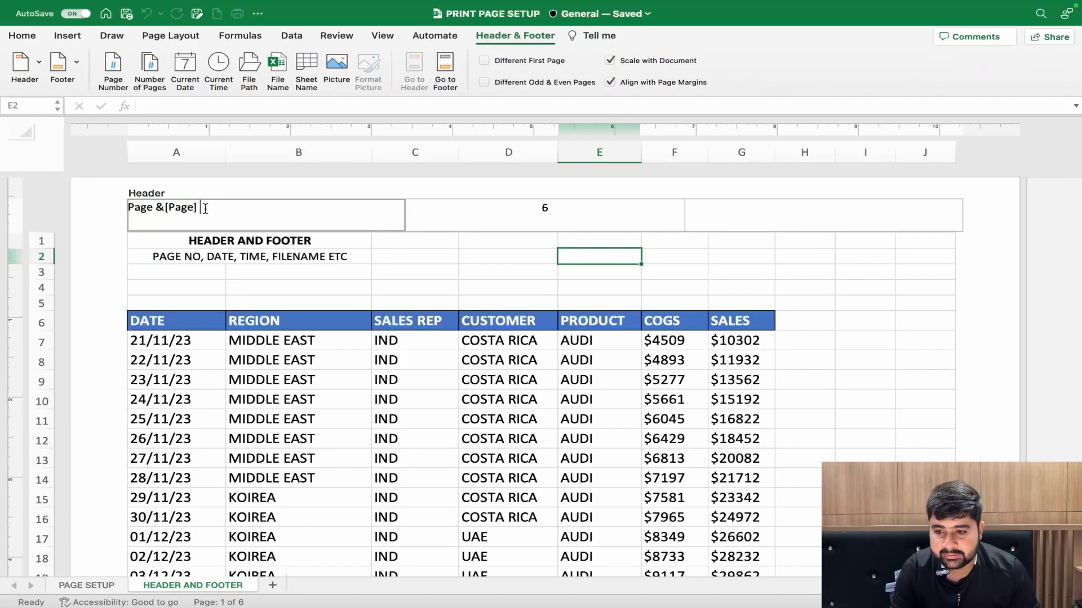
click(156, 69)
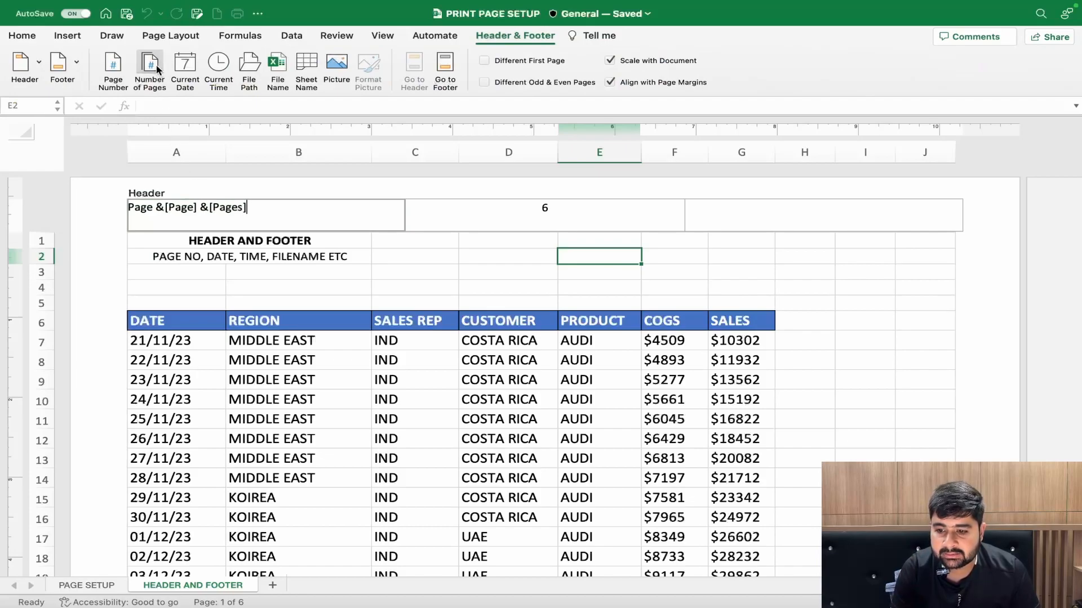
click(203, 207)
text(of)
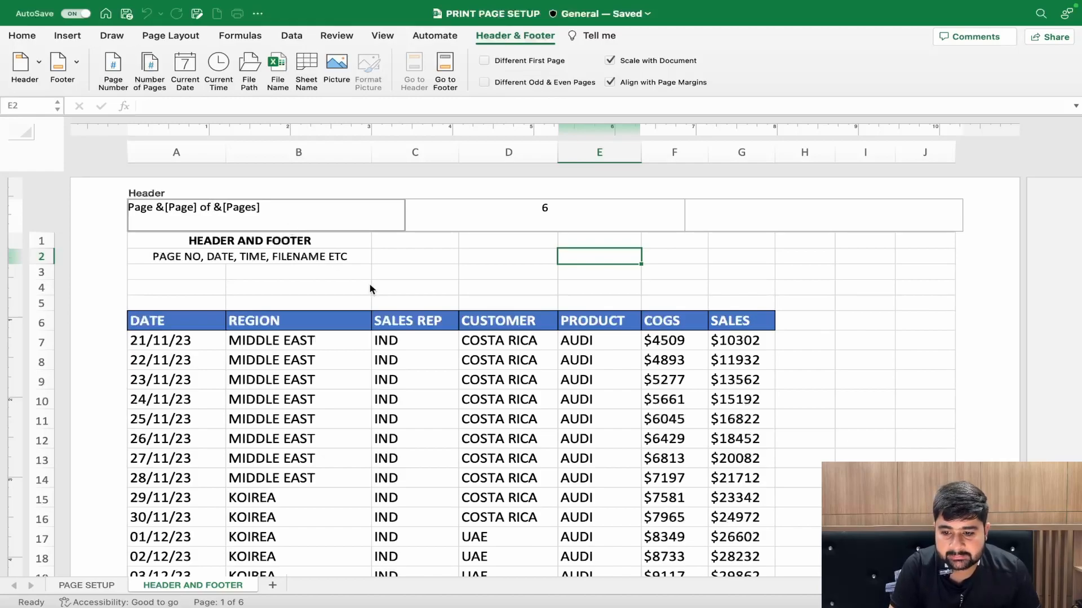
- Delete the number-of-pages code from the center header section and finish editing the header
click(503, 216)
key(BackSpace)
click(282, 216)
click(252, 276)
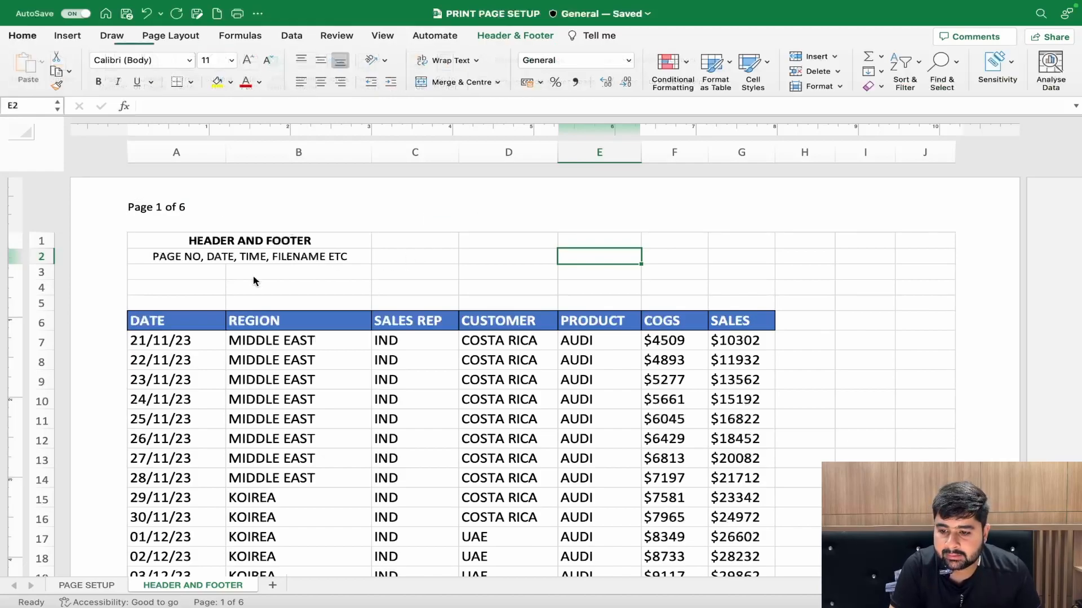
- Review the "Page … of …" header on the following pages of the sheet
scroll(231, 225, down, 5)
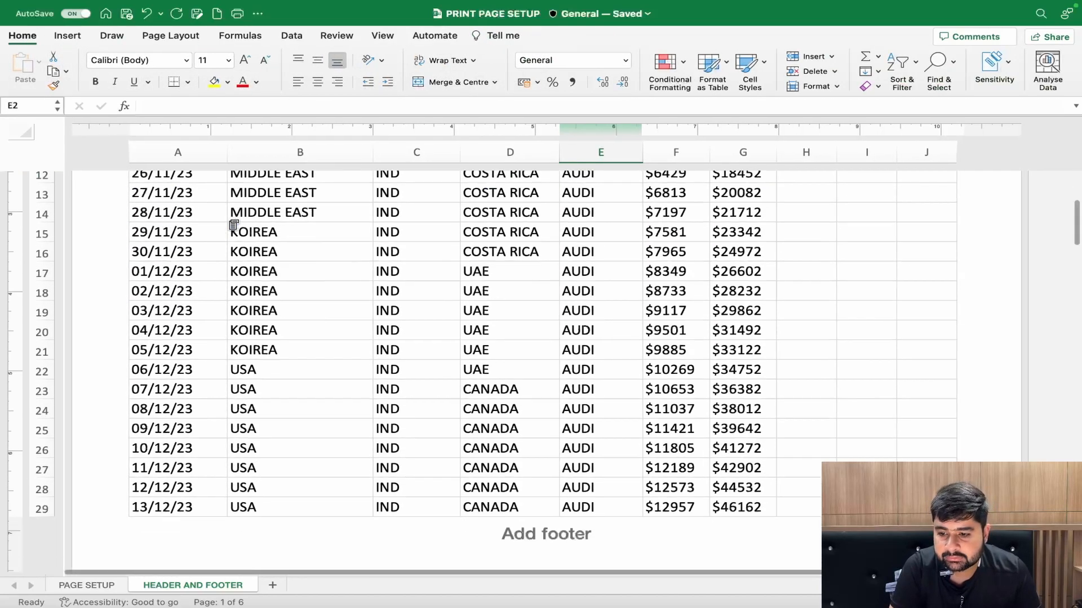
scroll(232, 223, down, 6)
scroll(227, 355, down, 5)
scroll(227, 355, down, 5)
scroll(260, 391, down, 5)
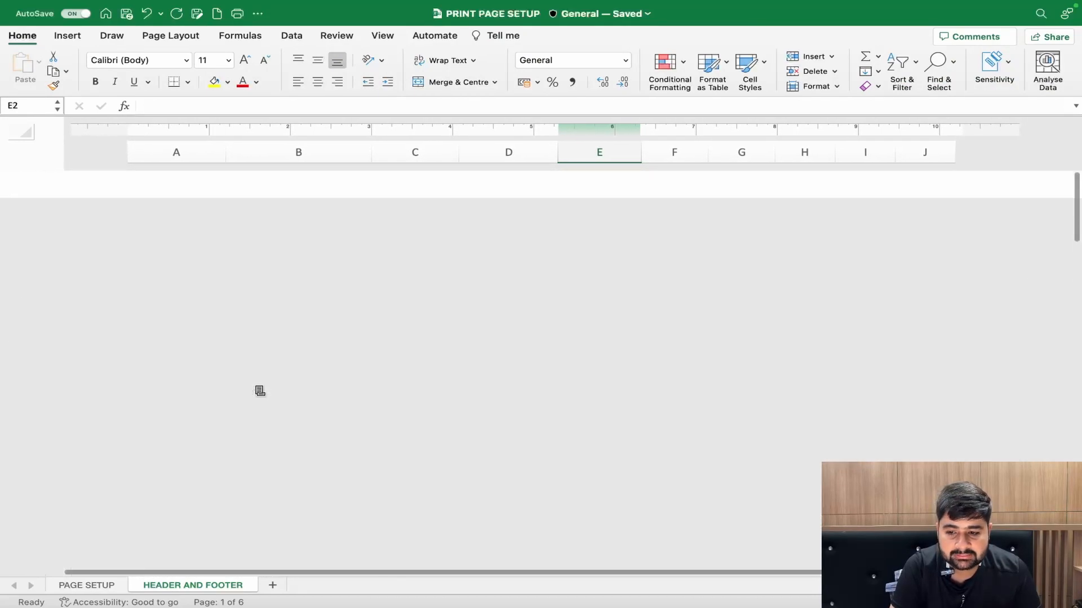
scroll(259, 389, up, 15)
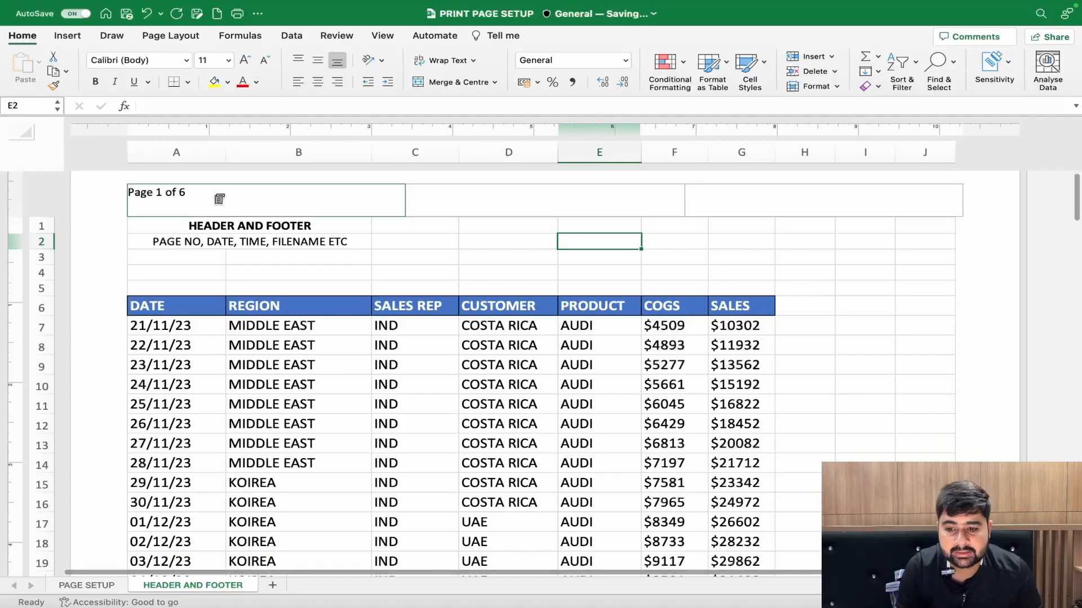
- Insert the current date code in the center header section of the first page
click(430, 195)
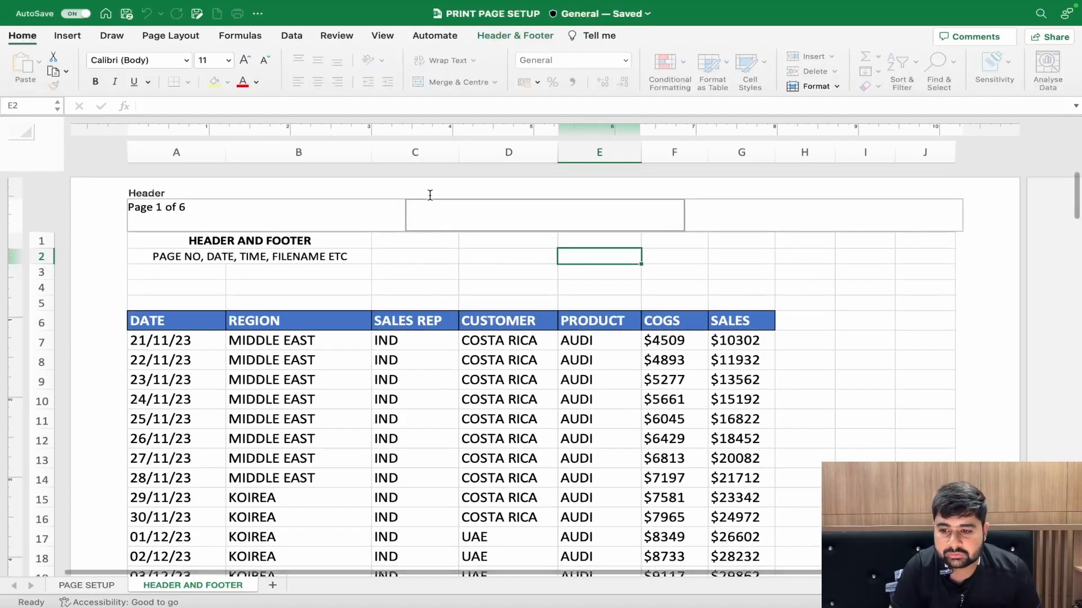
click(512, 36)
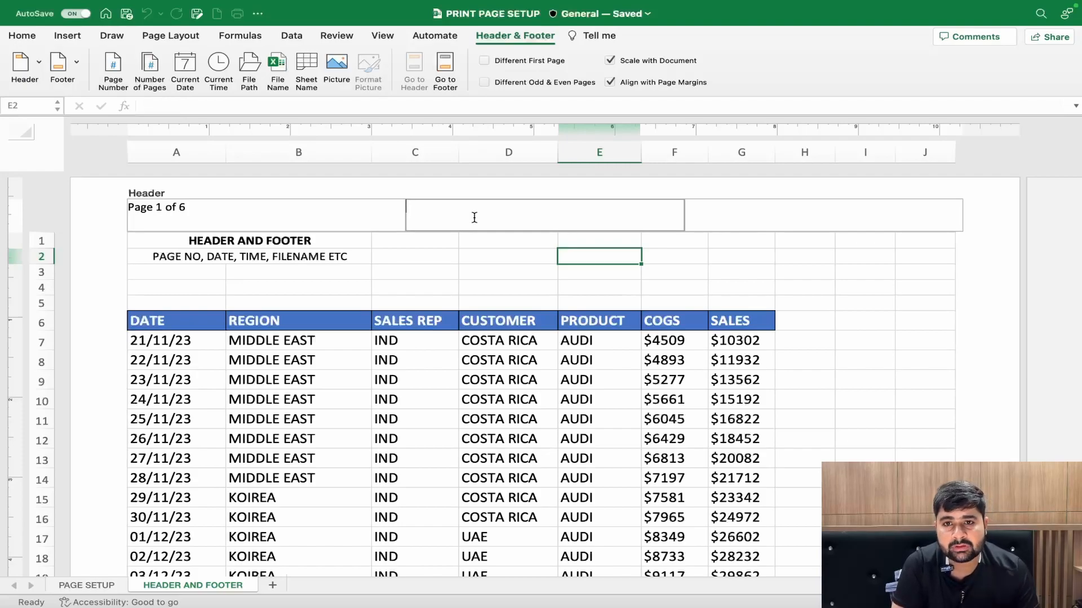
click(187, 64)
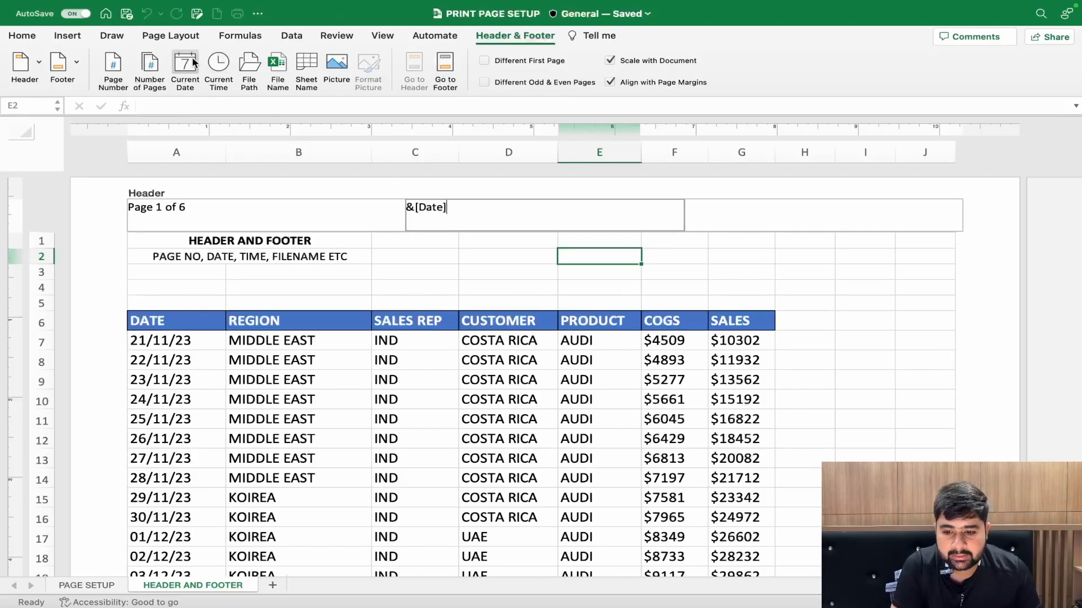
click(482, 261)
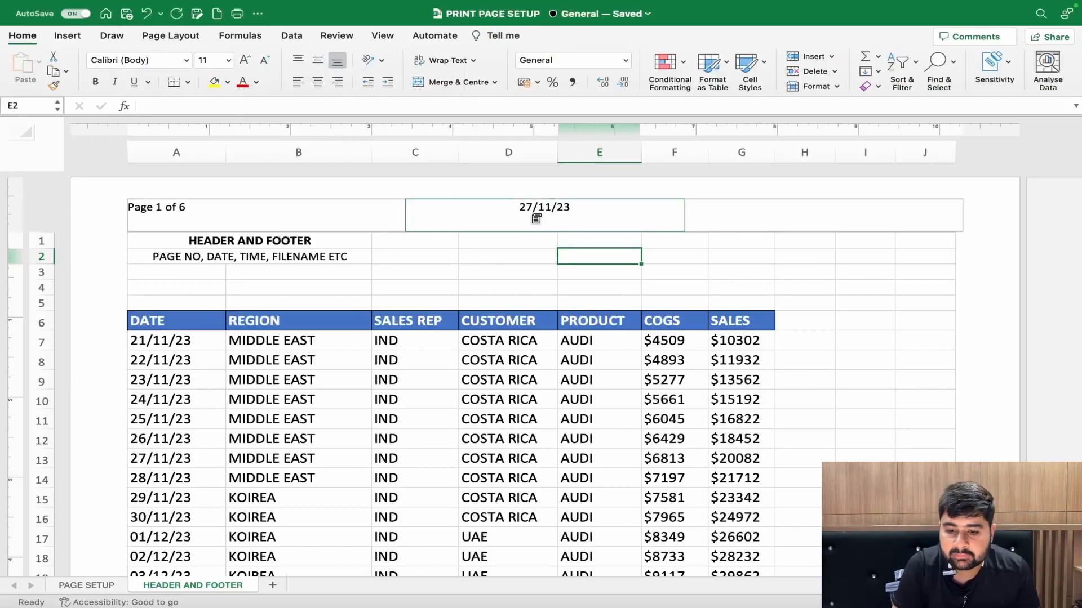
- Insert the current time code on a second line below the date code in the center header section
click(508, 217)
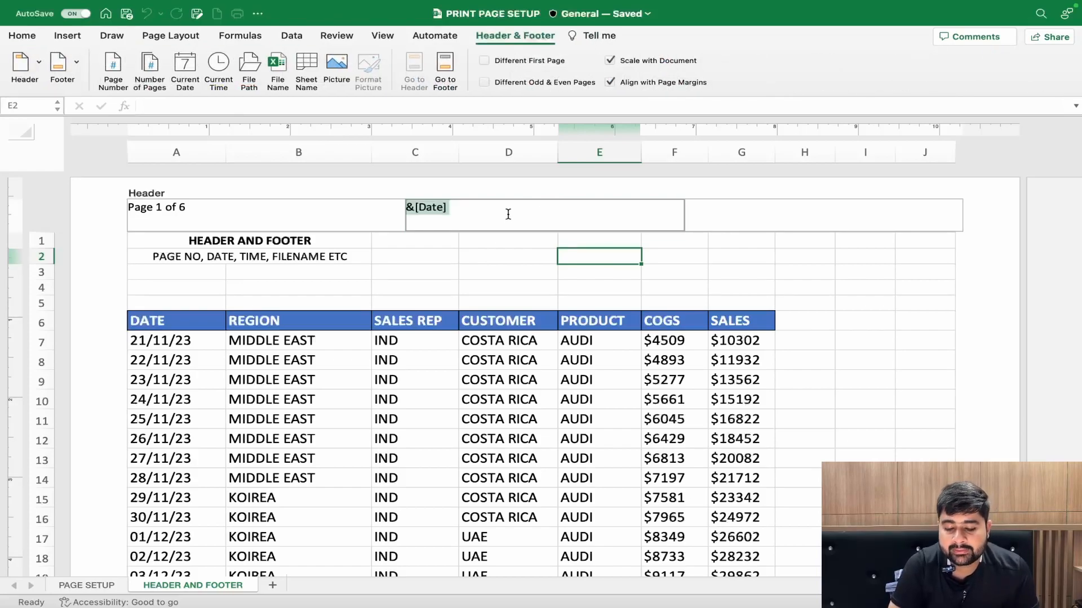
key(Down)
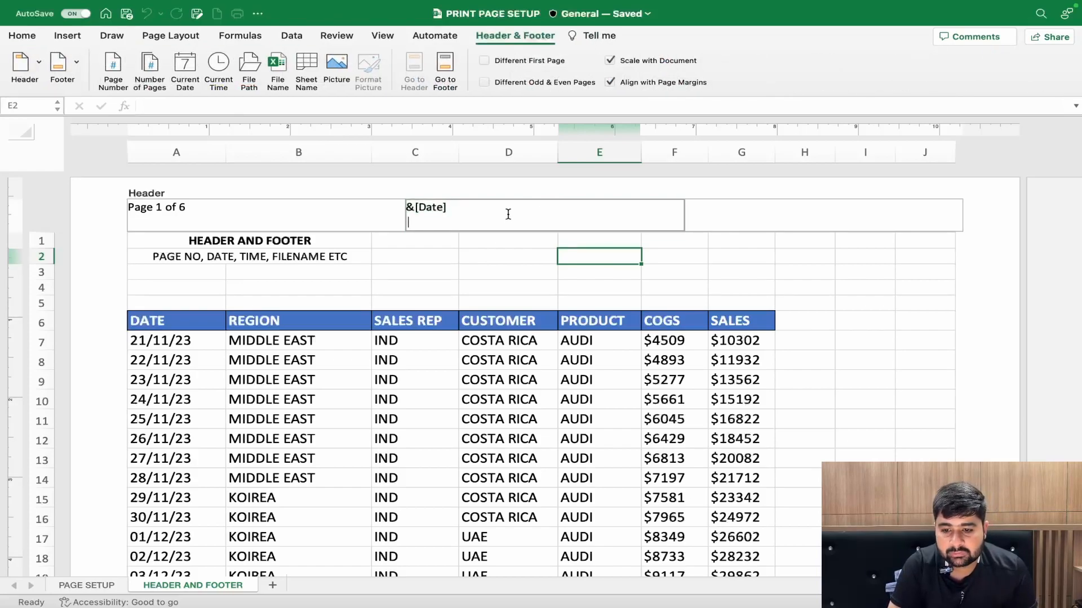
click(221, 69)
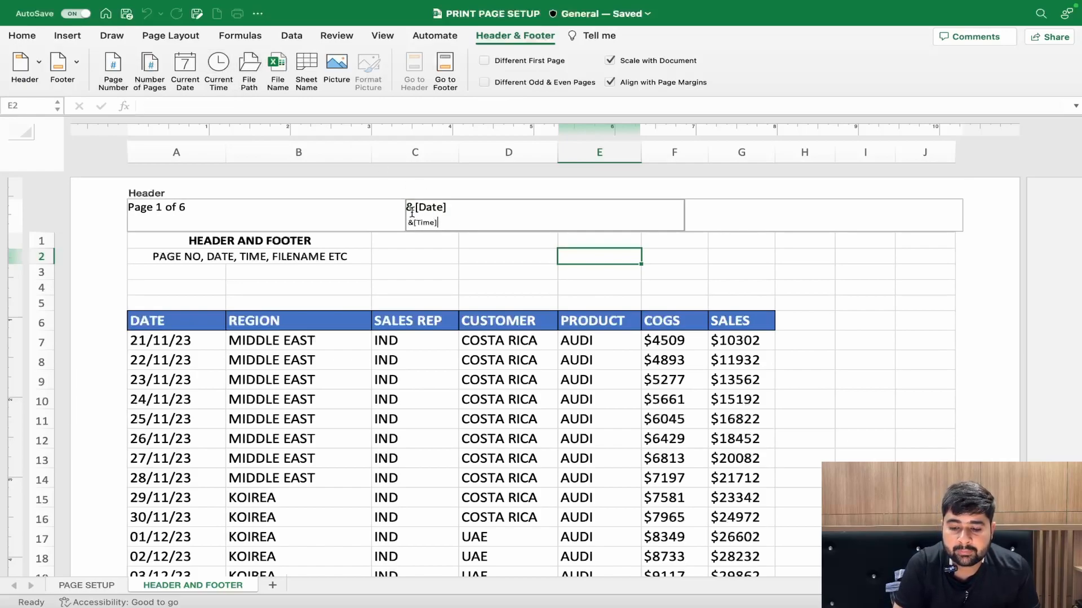
click(493, 266)
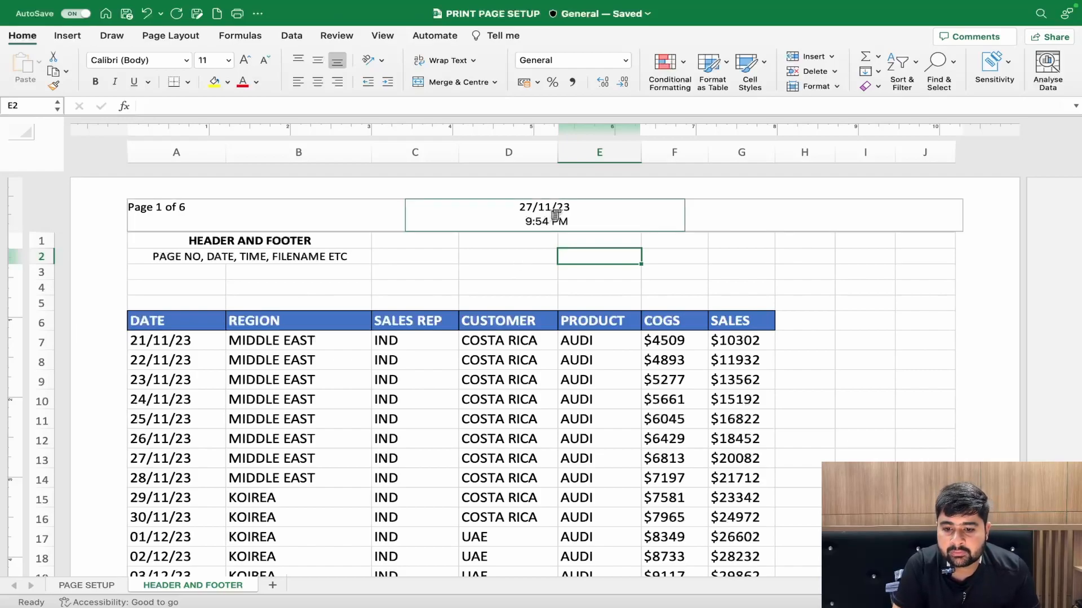
- Insert the file path code in the right header section
click(582, 210)
click(723, 207)
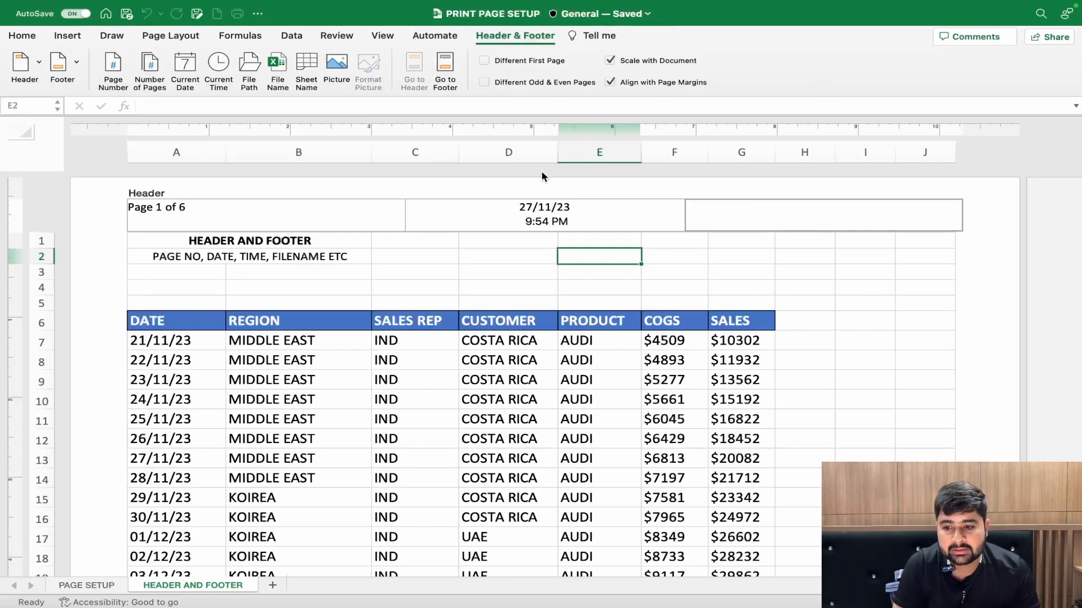
click(258, 64)
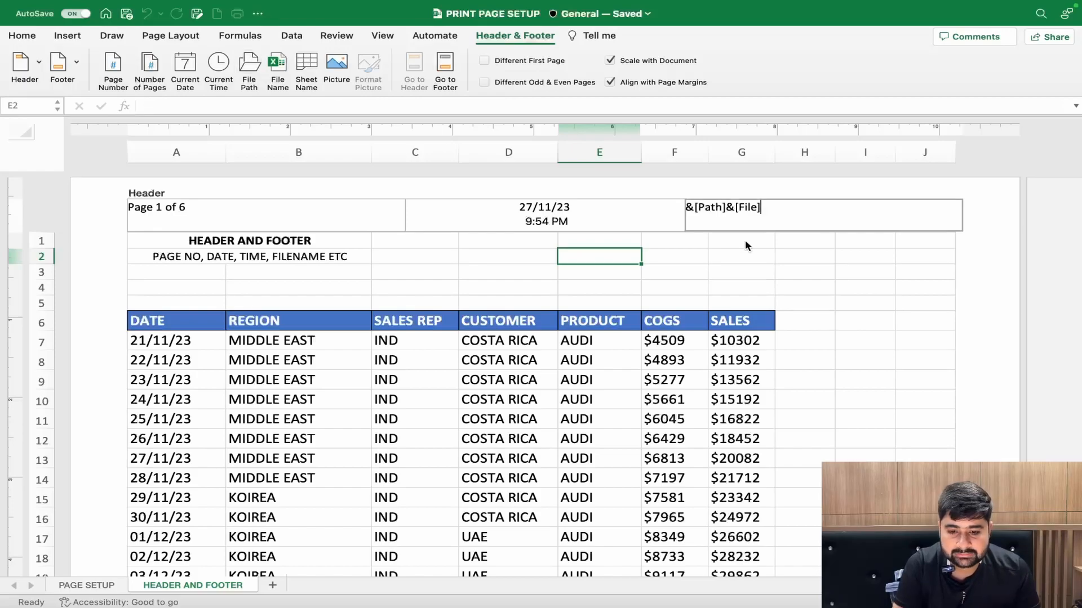
click(777, 255)
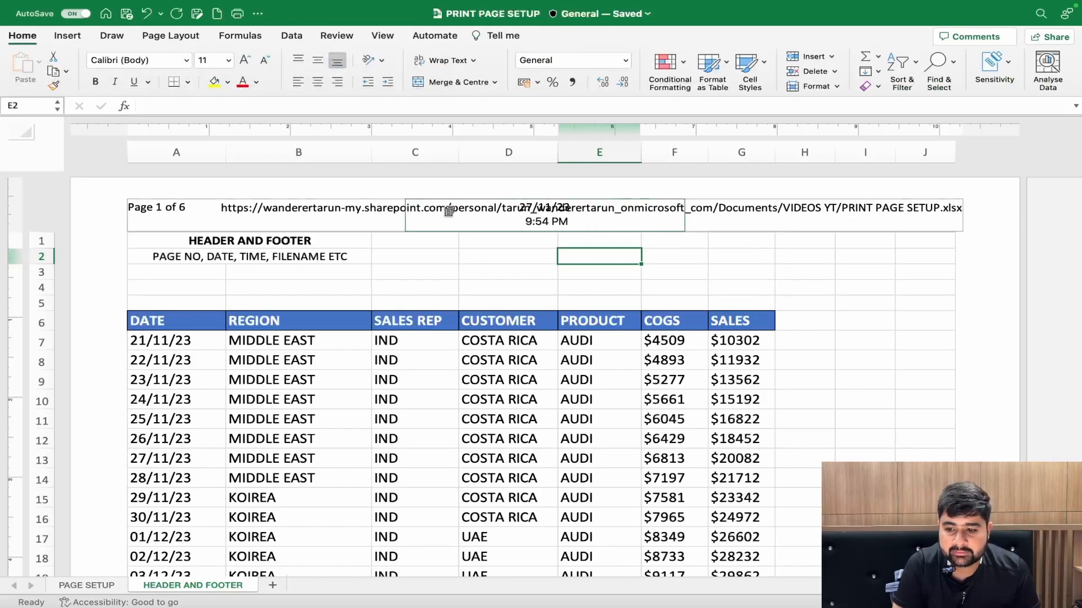
- Delete the date and time codes from the center header section
click(609, 220)
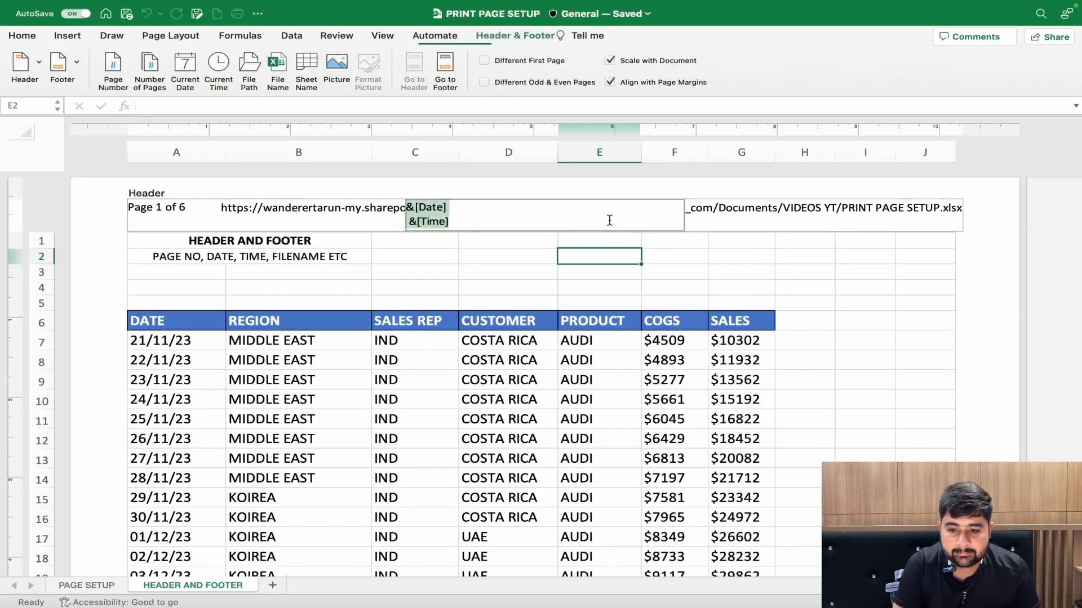
key(BackSpace)
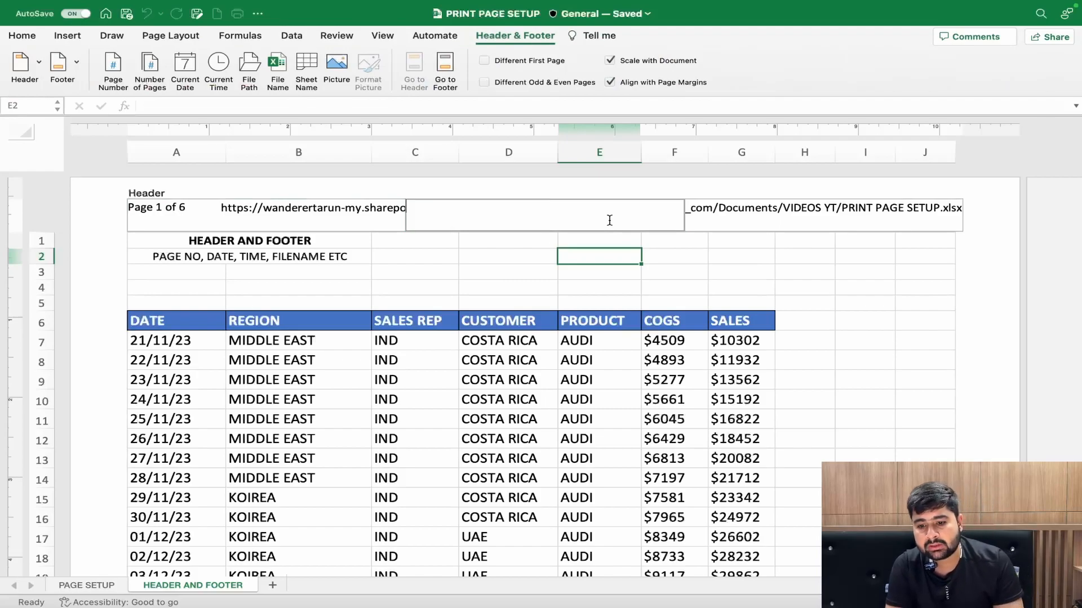
click(740, 270)
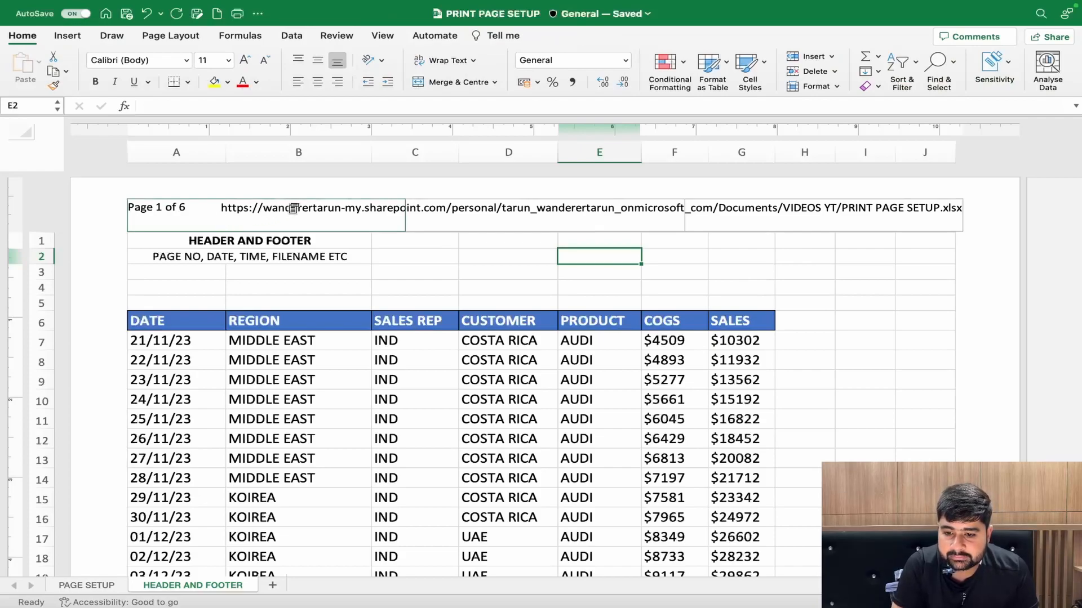
click(487, 273)
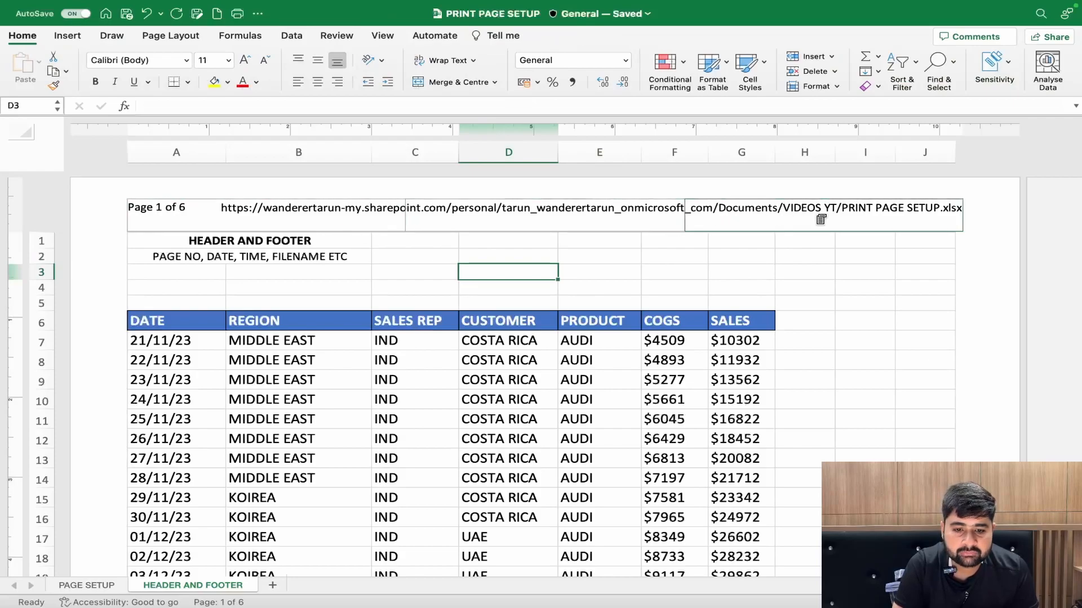
- Check the file path header on the following pages, and delete the path code from the right header section
scroll(625, 281, down, 5)
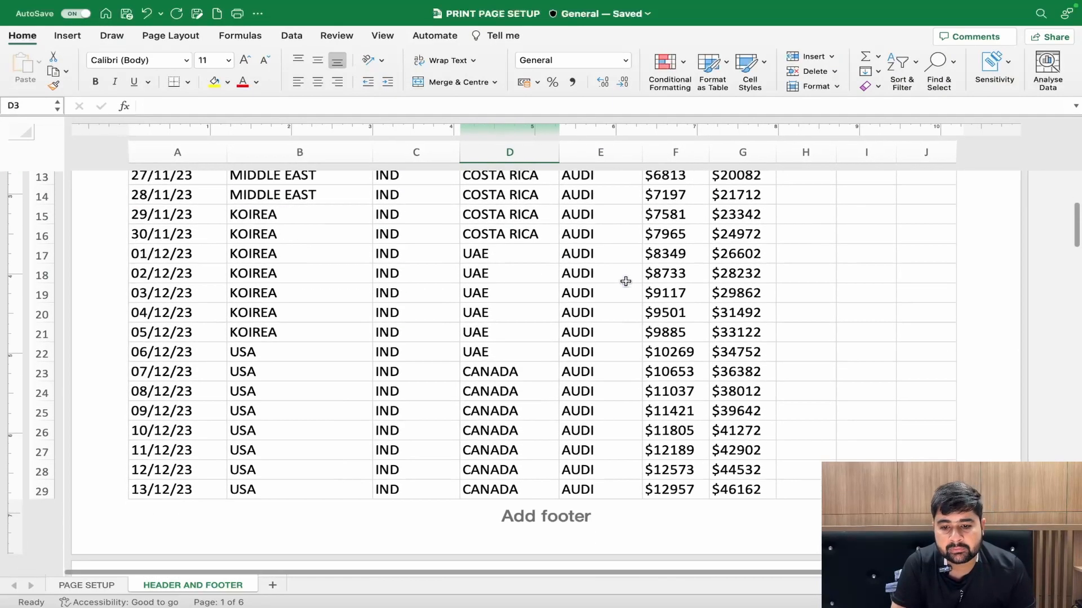
scroll(626, 281, down, 4)
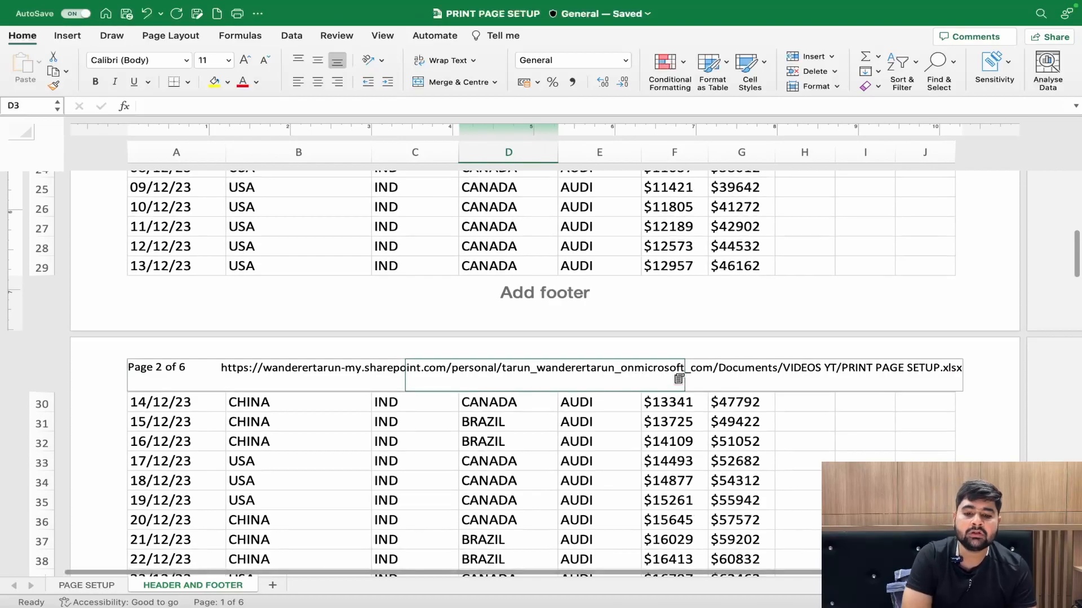
scroll(679, 379, down, 8)
scroll(679, 379, up, 15)
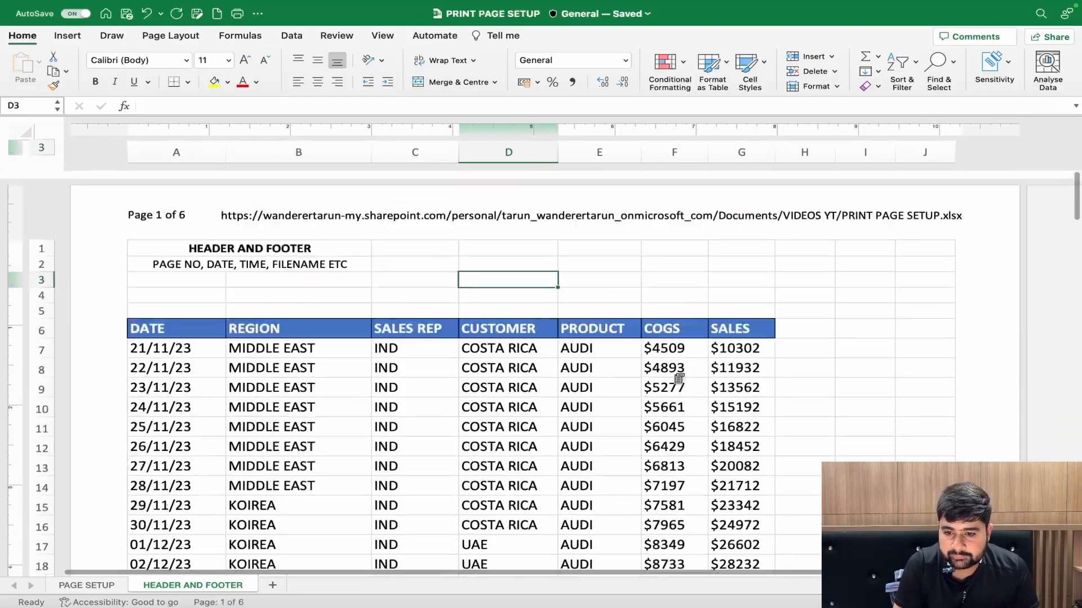
click(845, 214)
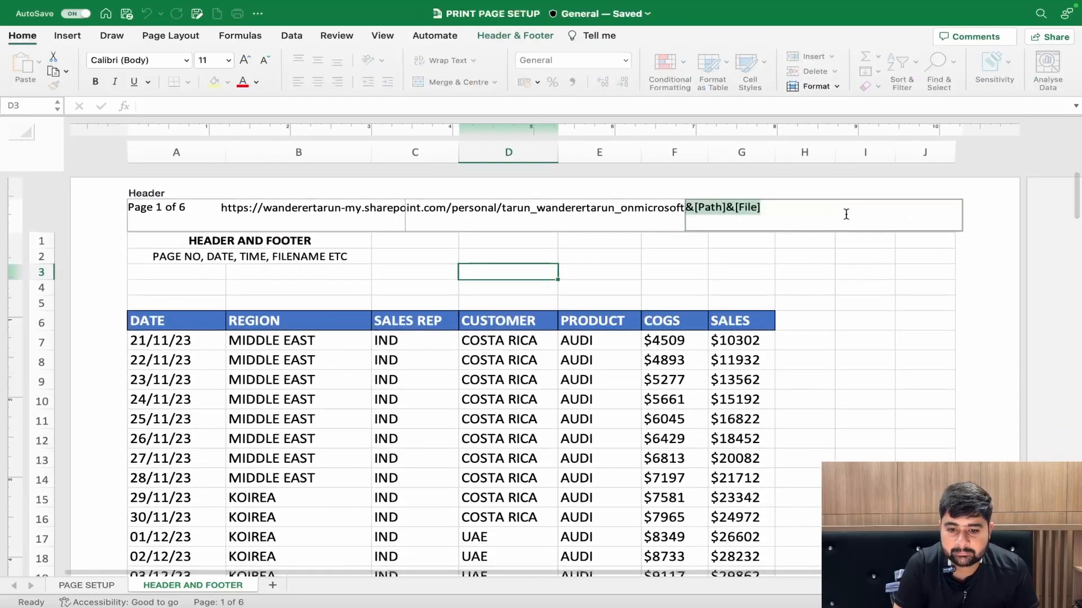
click(515, 34)
key(BackSpace)
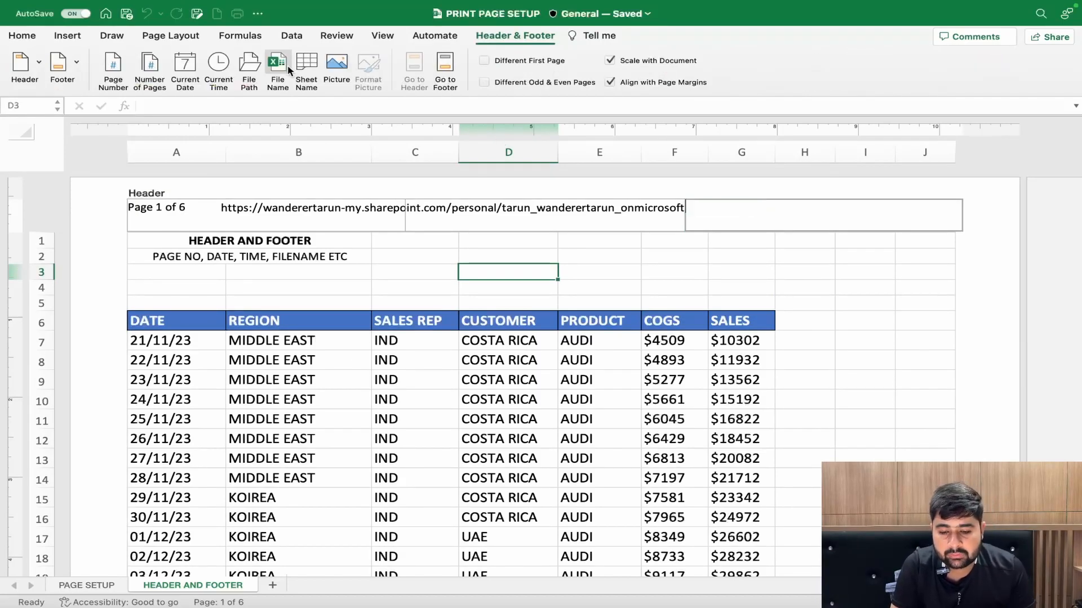
click(589, 255)
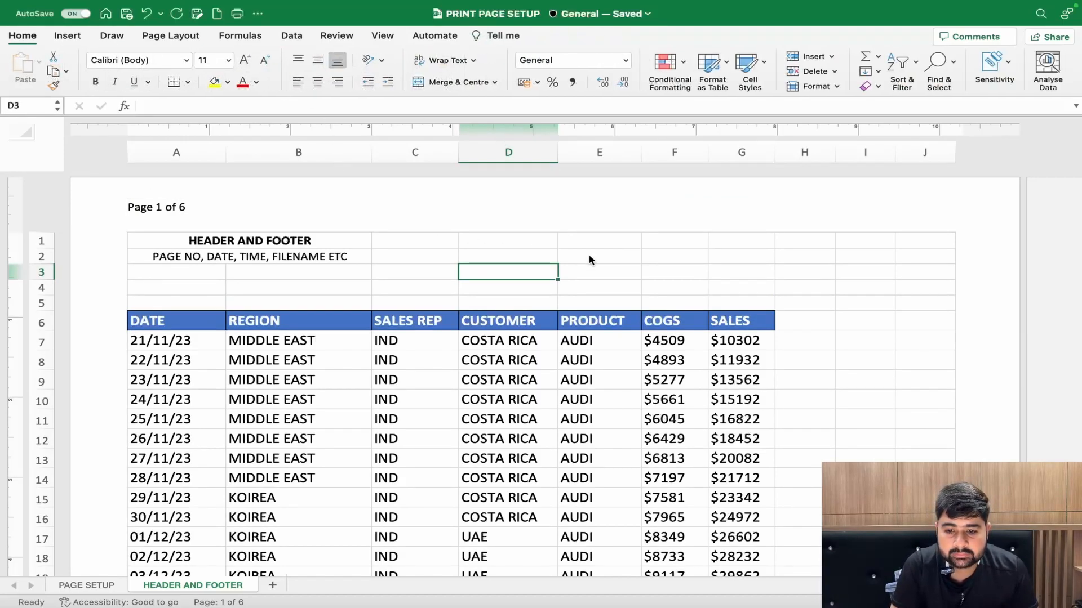
- Insert the file name code in the right header section
click(754, 203)
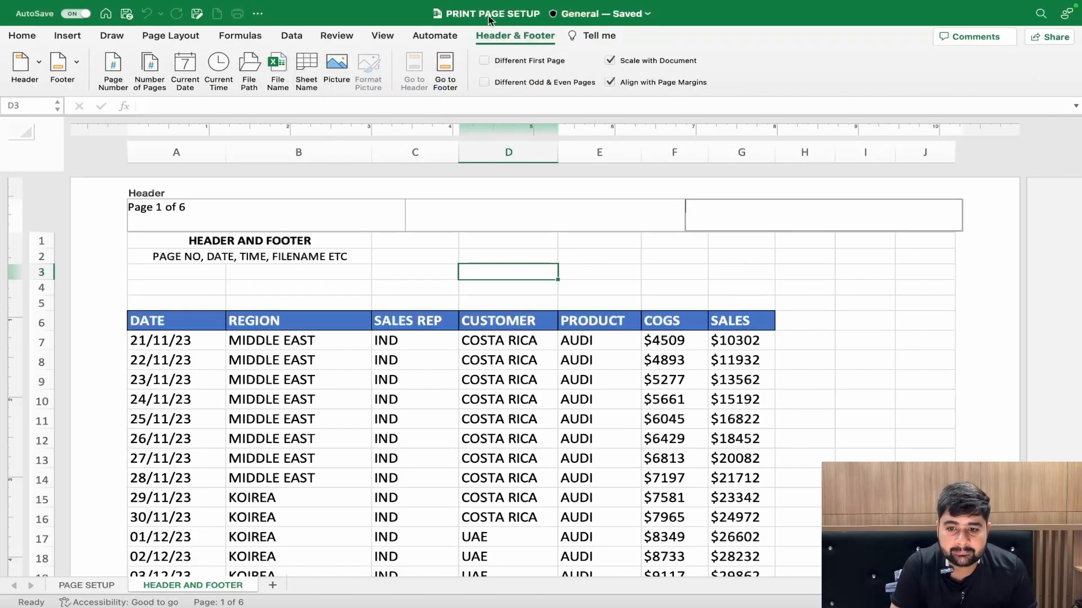
click(284, 74)
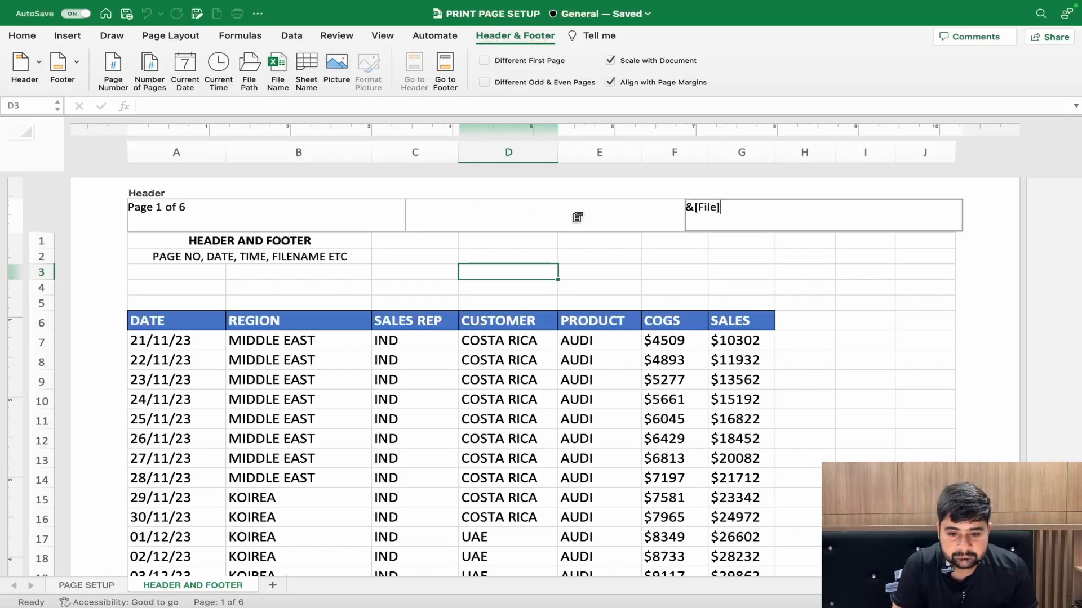
click(756, 263)
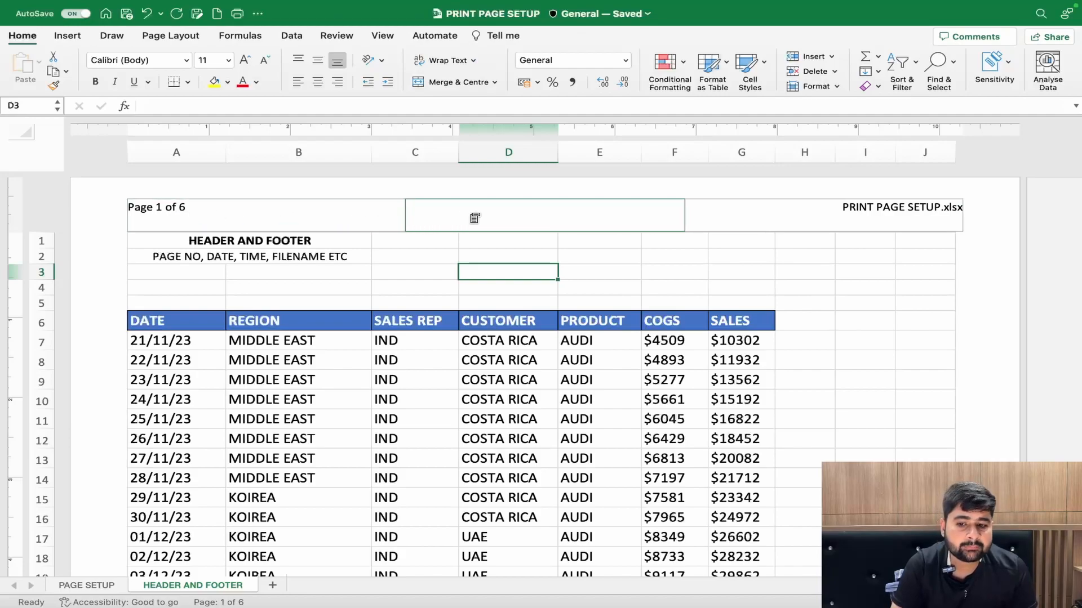
click(474, 218)
click(747, 210)
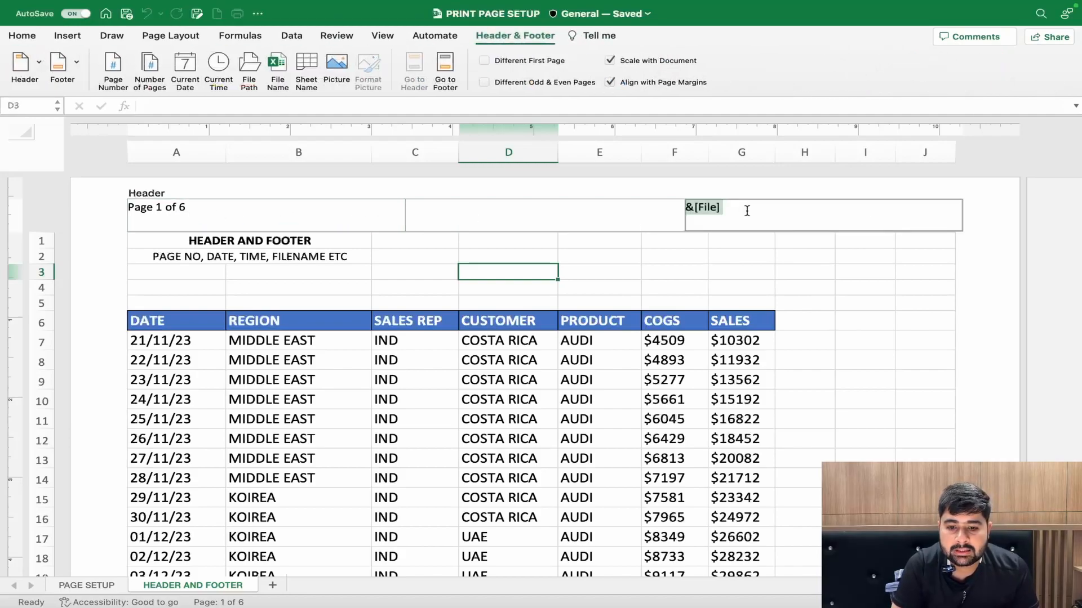
click(93, 589)
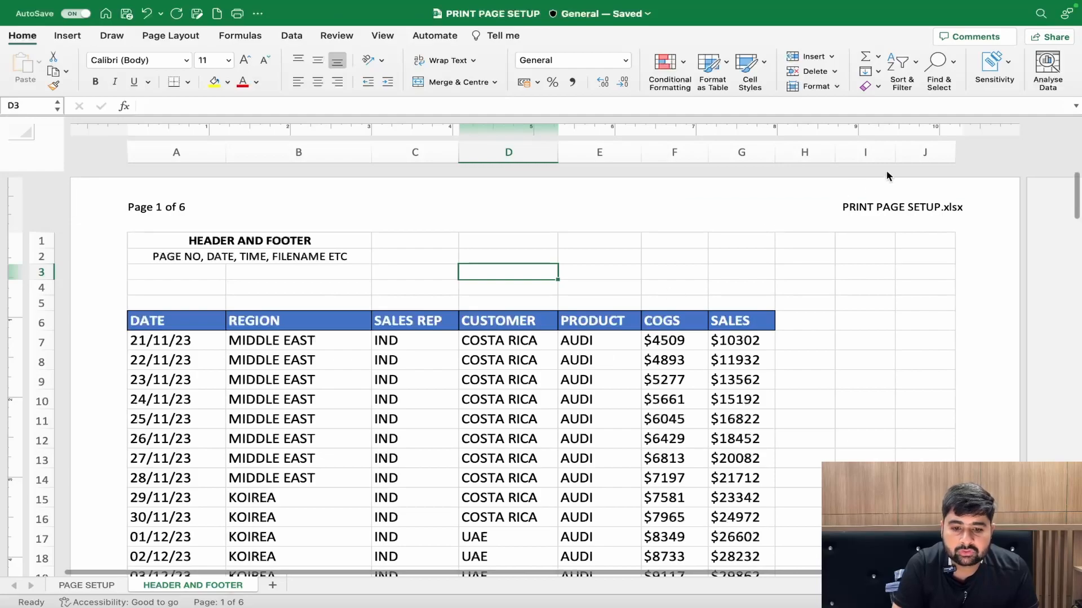
- Replace the file name code in the right header section with the sheet name code
click(896, 219)
key(BackSpace)
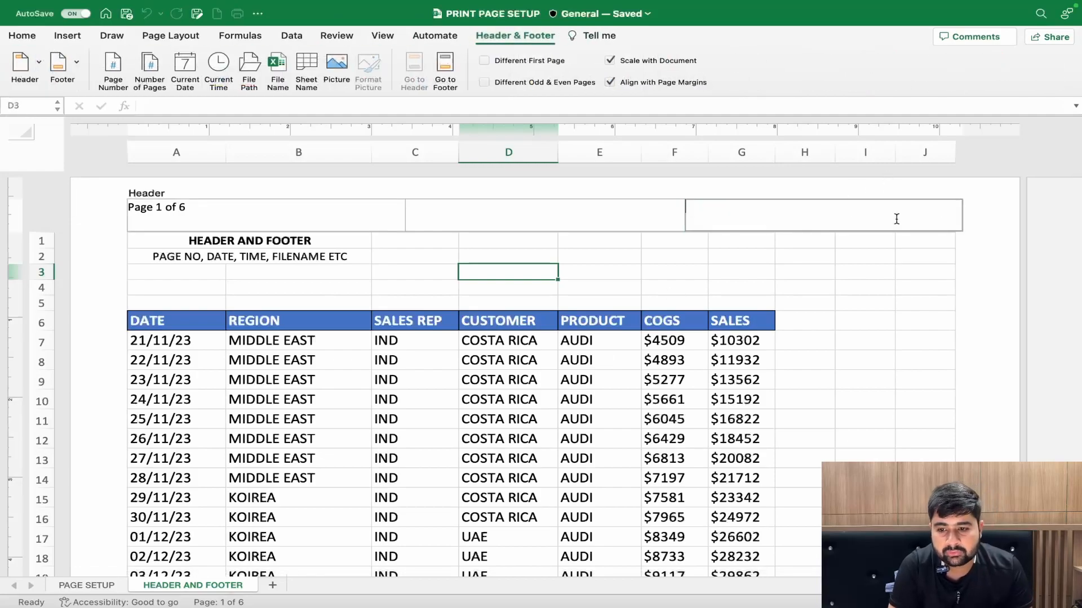
click(307, 71)
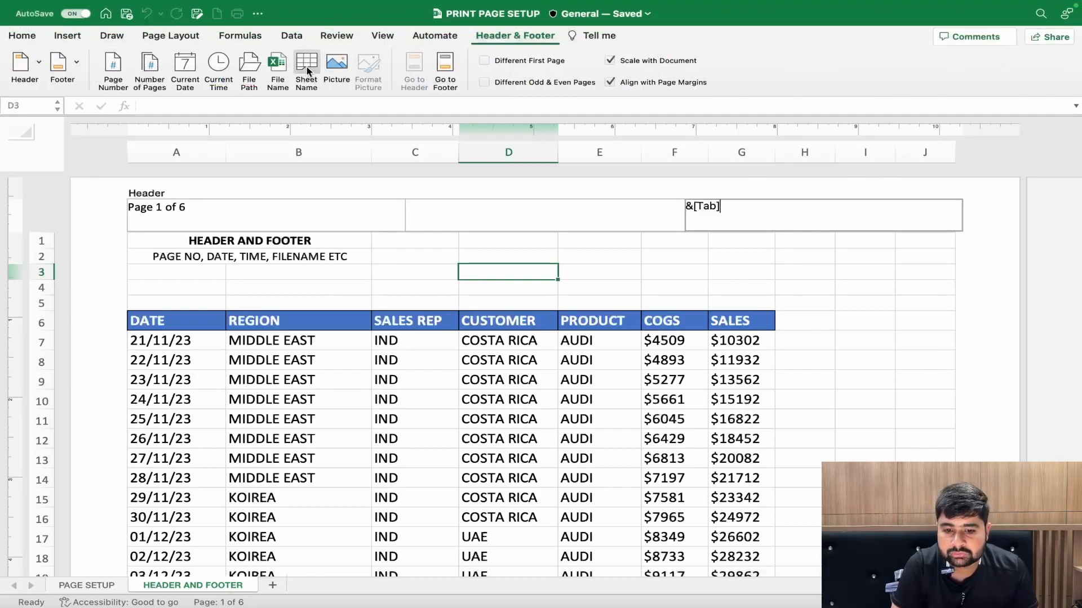
click(708, 258)
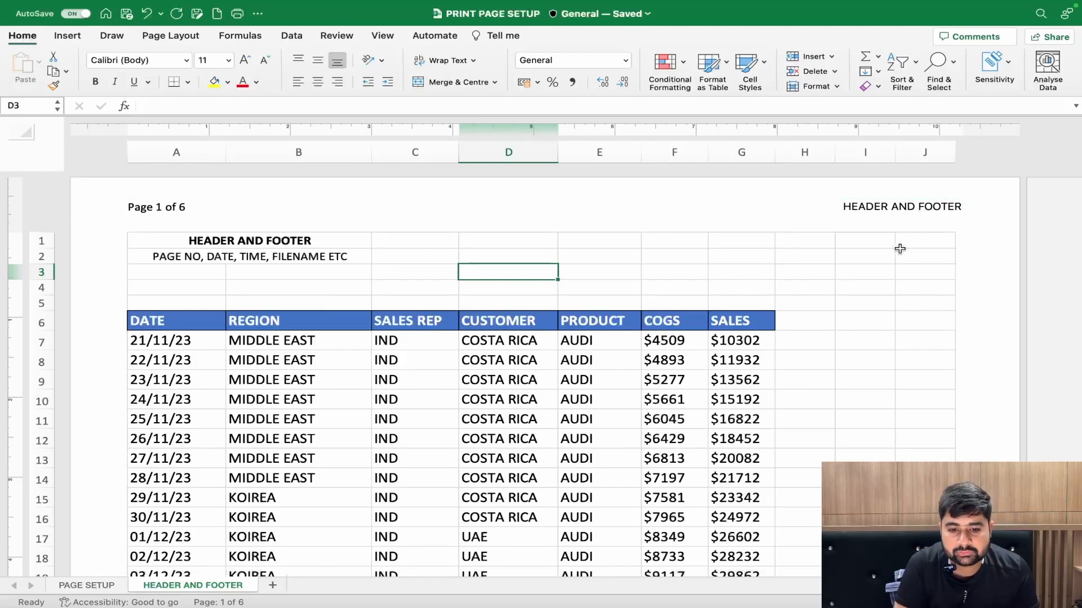
- Replace the sheet name code in the right header section with the picture UFLIX LOGO.png from the OneDrive Pictures folder
click(929, 212)
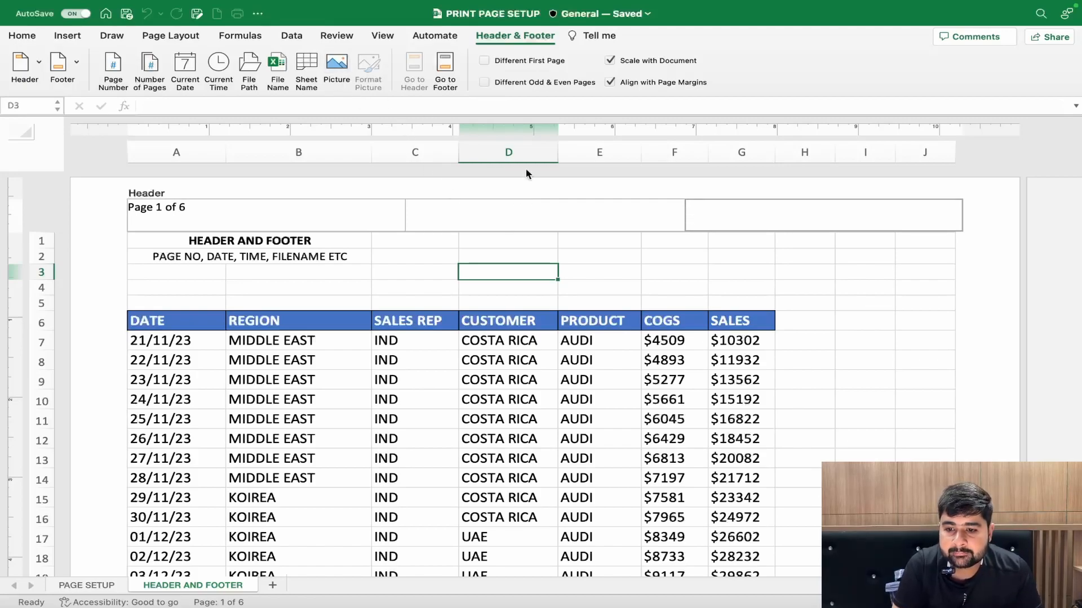
click(783, 218)
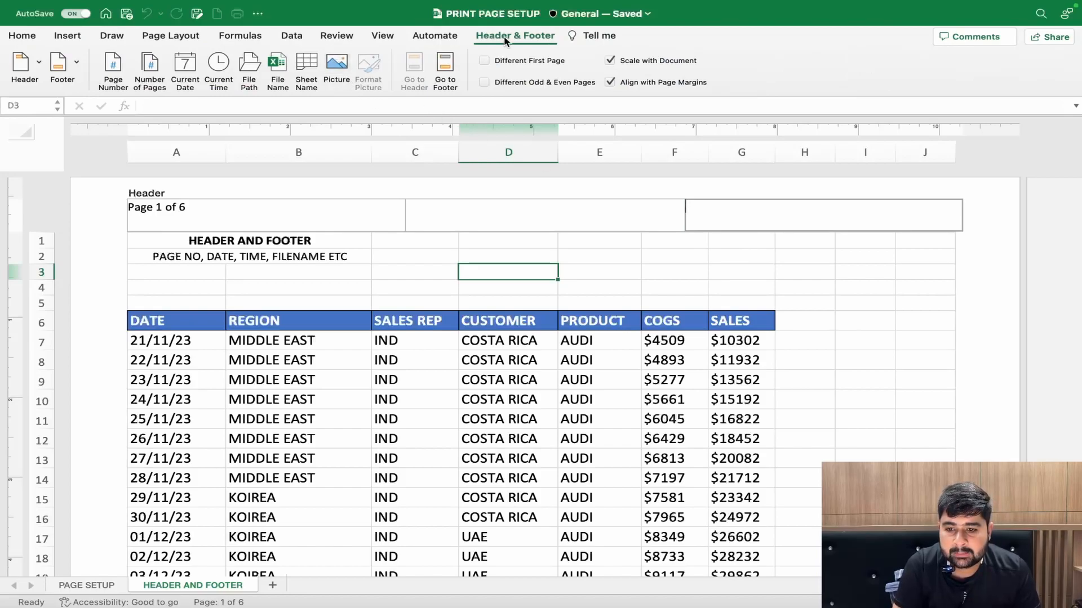
click(337, 64)
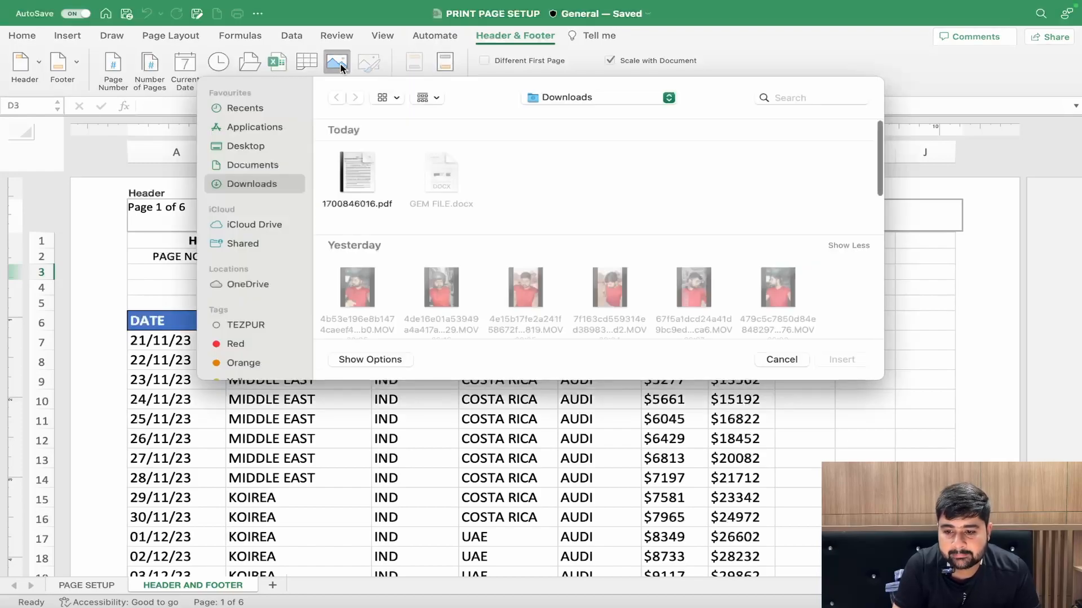
click(248, 284)
scroll(368, 279, down, 2)
scroll(367, 282, down, 1)
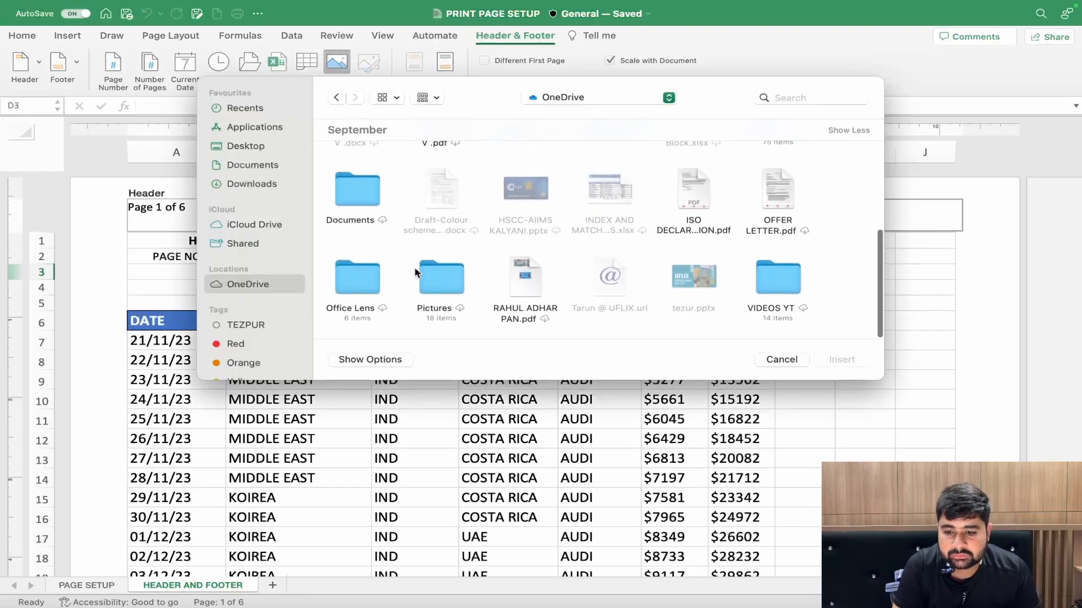
click(435, 277)
double_click(434, 272)
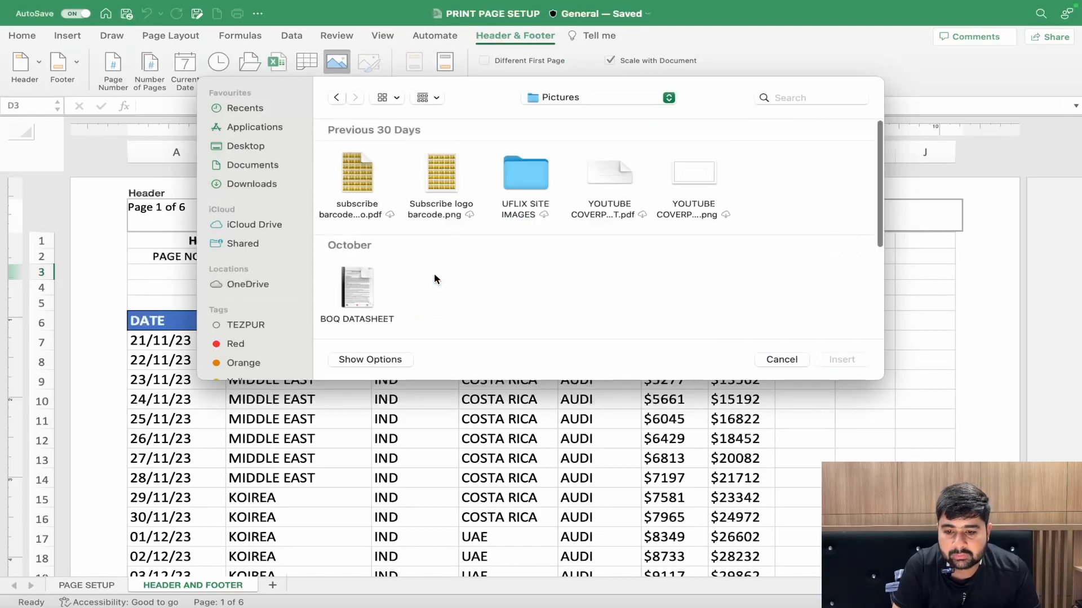
scroll(455, 275, down, 3)
click(525, 299)
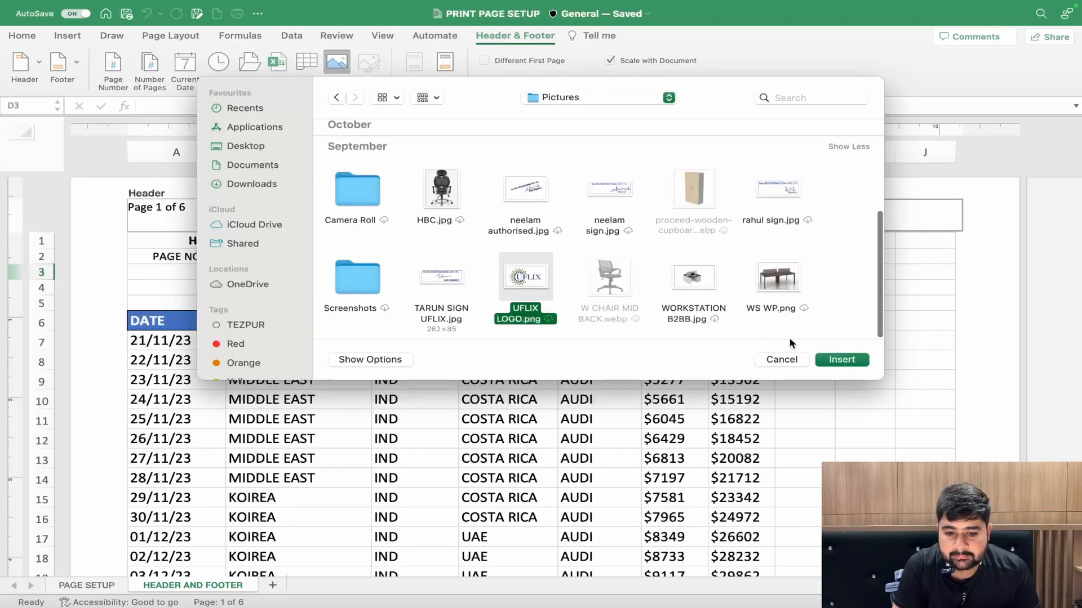
click(829, 358)
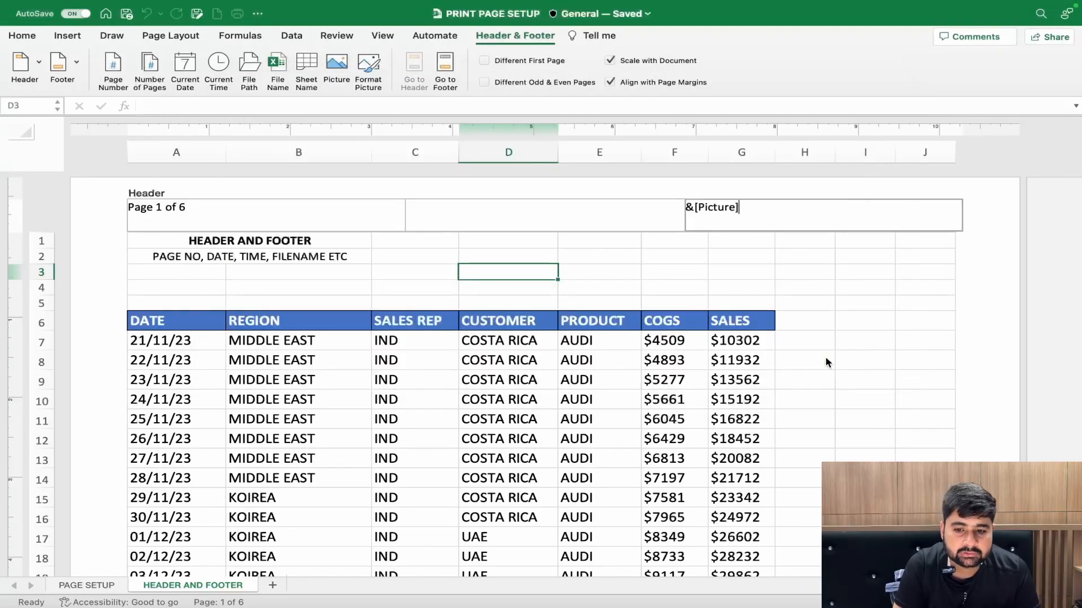
click(802, 270)
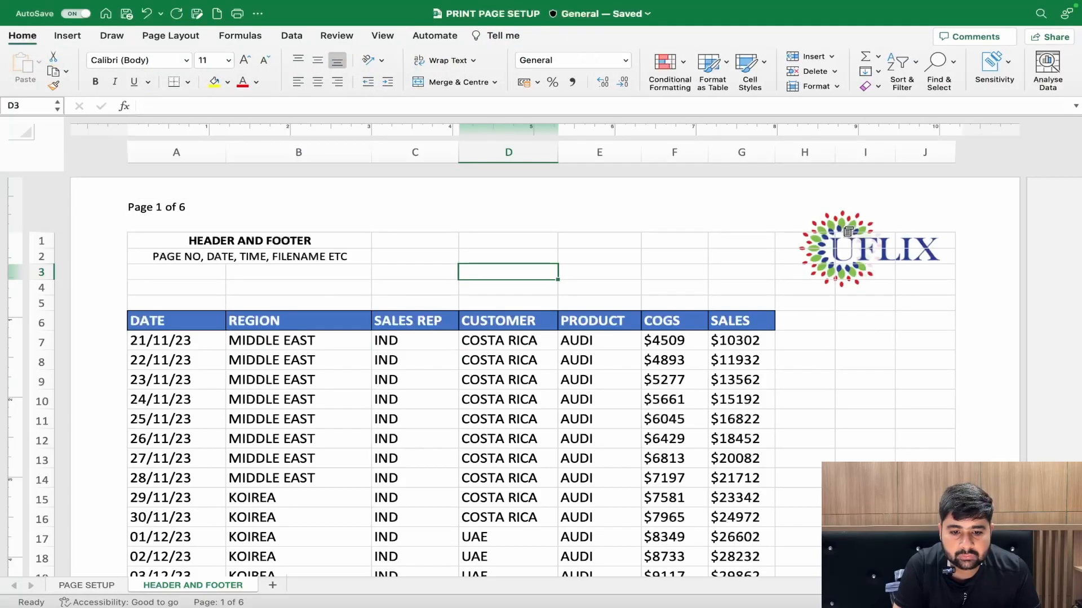
- Increase the page's top margin so that row 1 starts below the header logo
scroll(825, 290, down, 15)
scroll(825, 290, up, 6)
scroll(826, 290, down, 4)
scroll(826, 290, up, 12)
scroll(826, 290, down, 1)
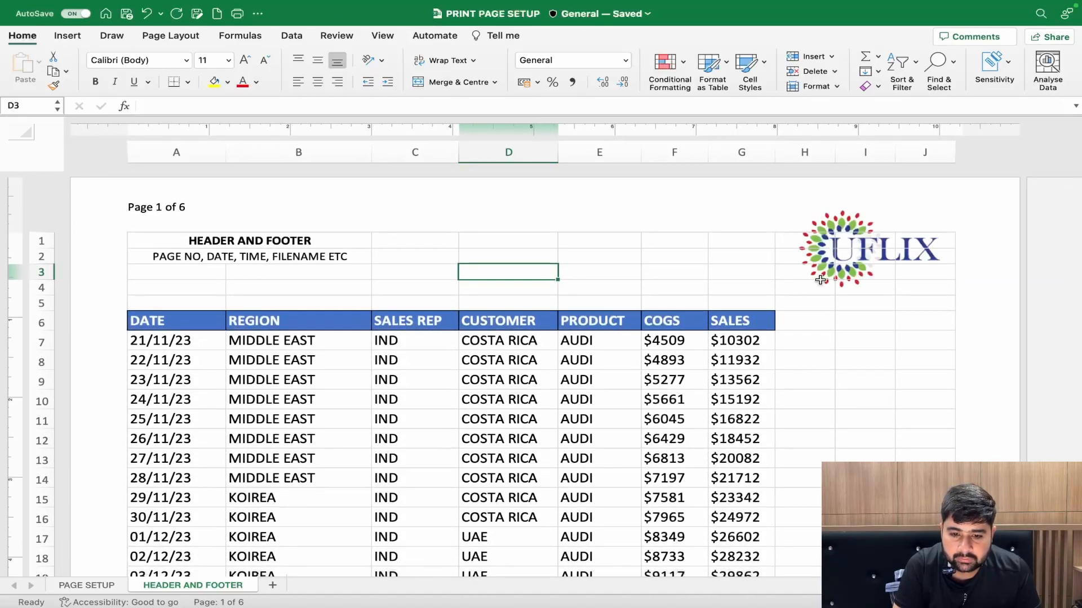
drag(779, 237, 913, 299)
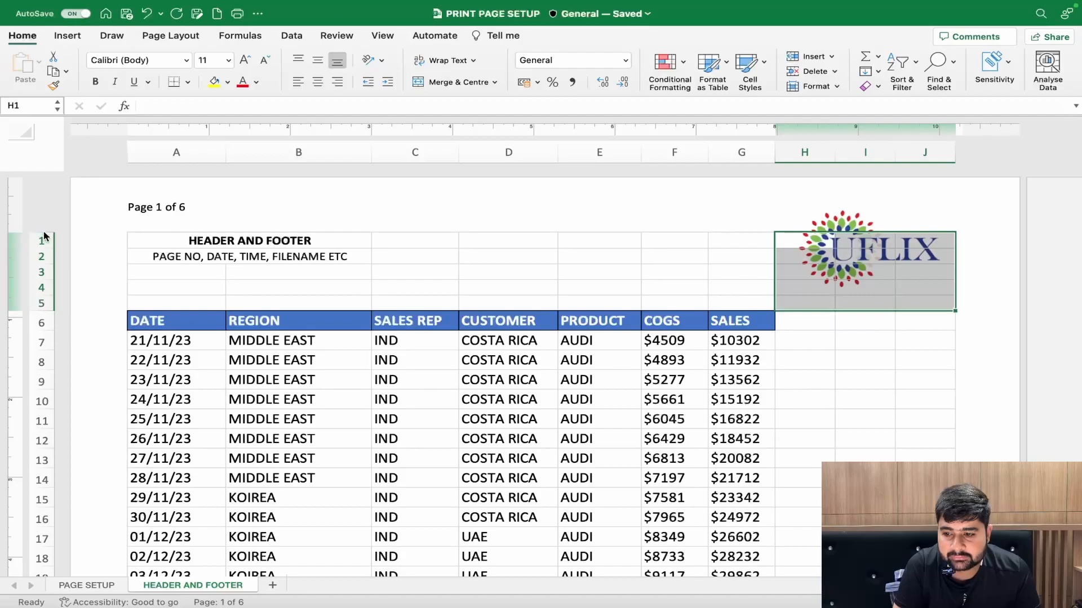
click(41, 256)
drag(17, 277, 17, 288)
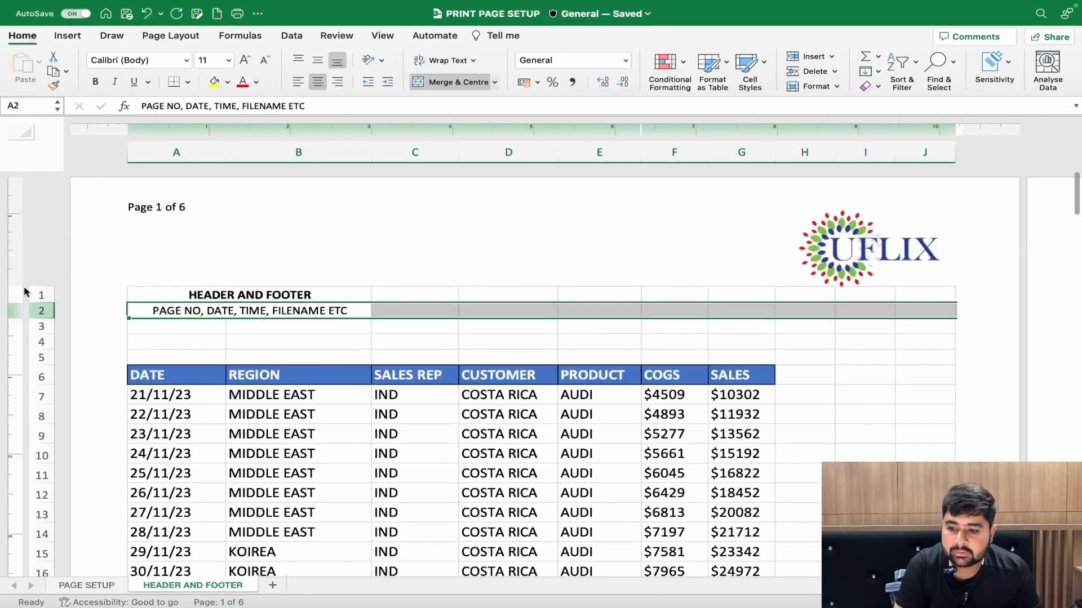
click(417, 266)
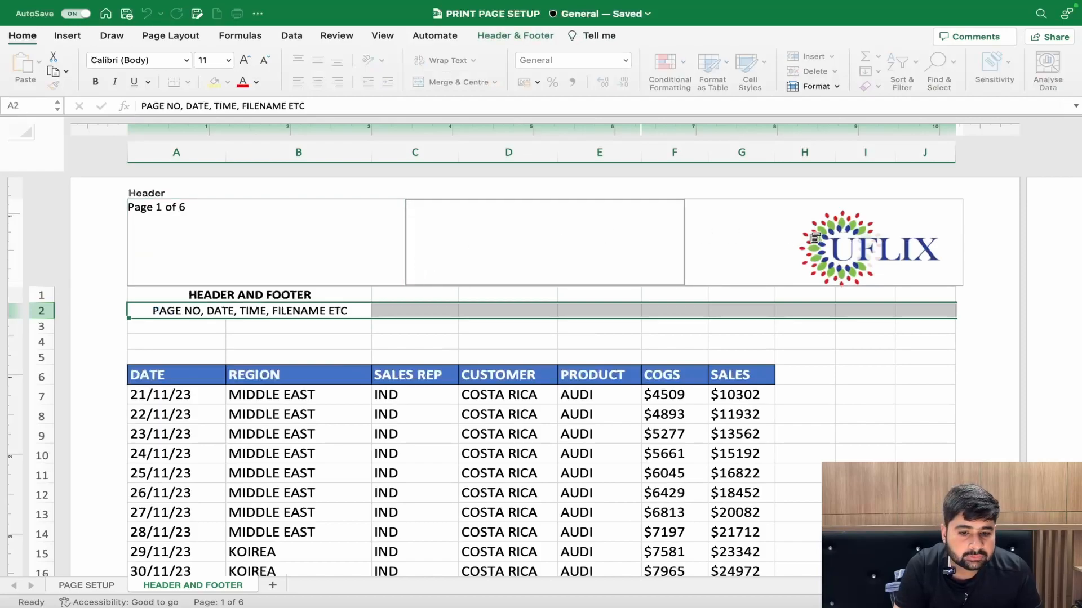
click(838, 250)
click(799, 331)
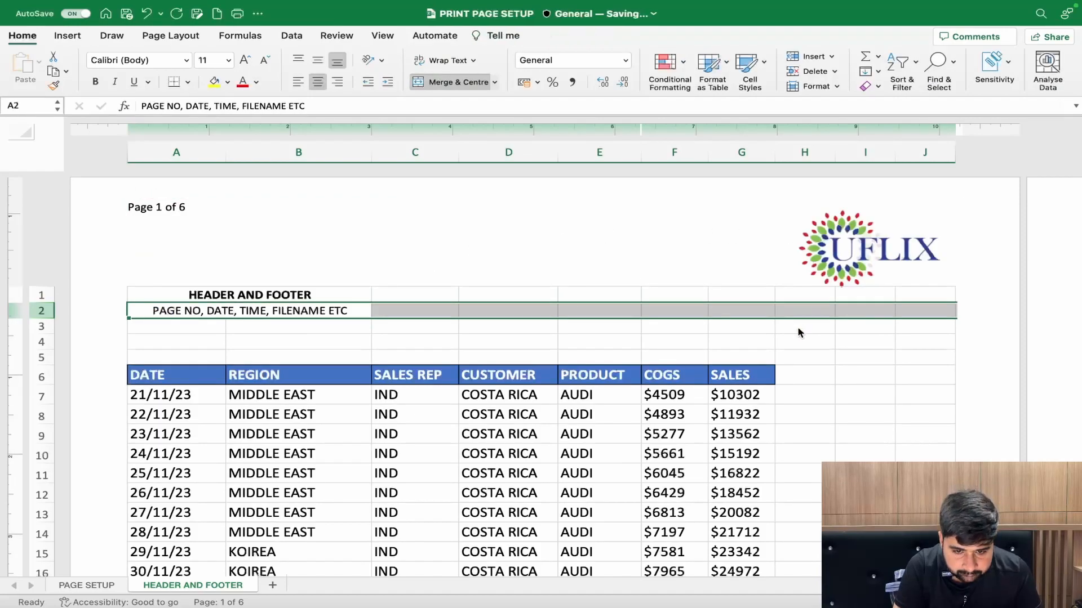
- Examine the header logo and page numbering across the printed pages
scroll(751, 358, down, 2)
scroll(751, 358, down, 10)
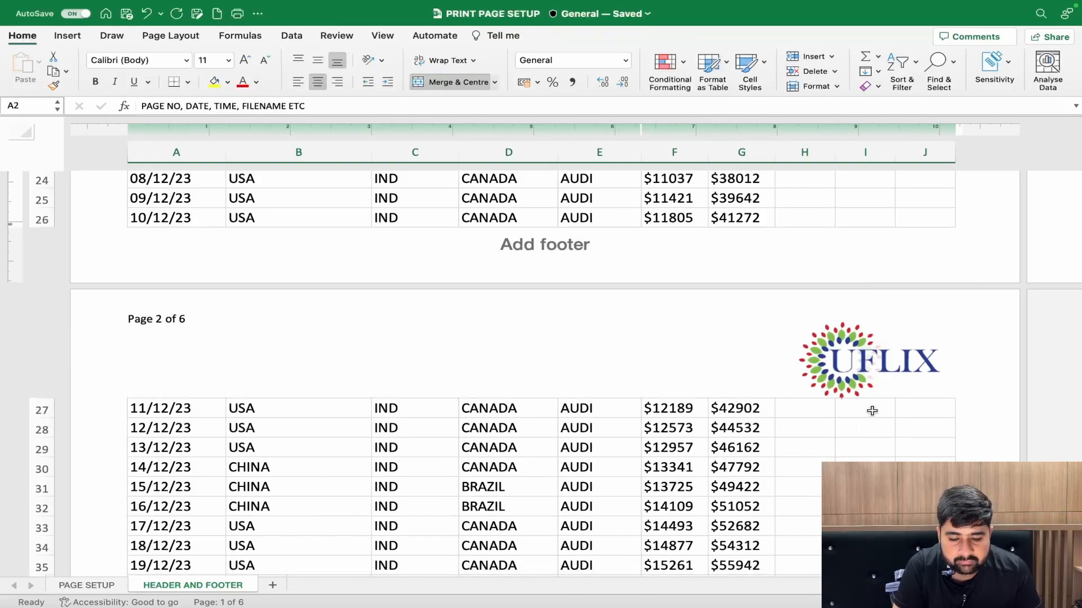
scroll(562, 374, down, 1)
scroll(563, 376, up, 10)
scroll(562, 376, up, 5)
scroll(563, 375, down, 1)
scroll(562, 375, down, 15)
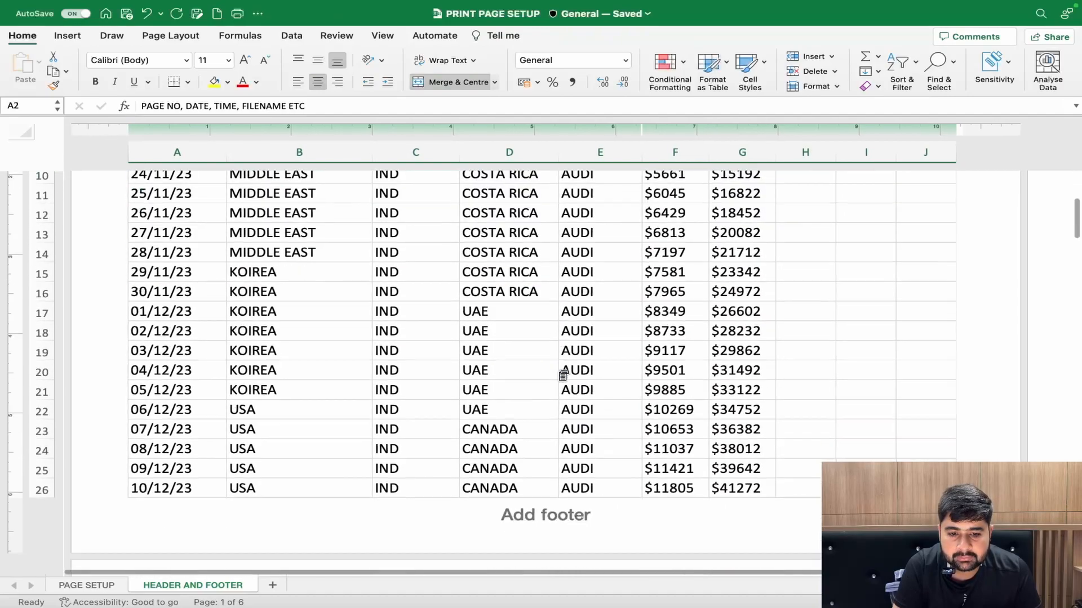
scroll(563, 376, down, 6)
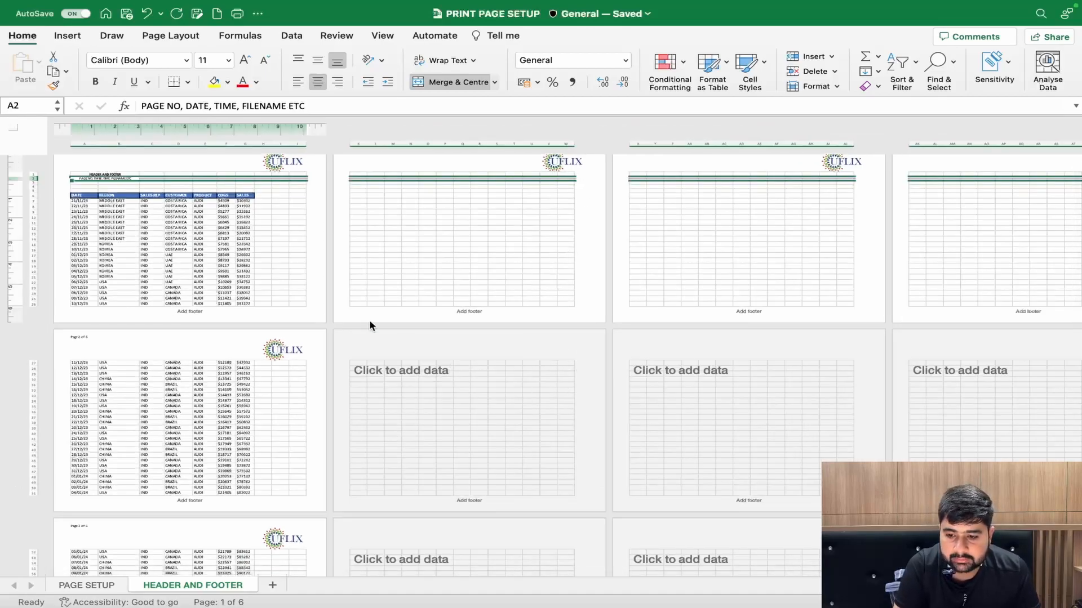
scroll(177, 454, down, 10)
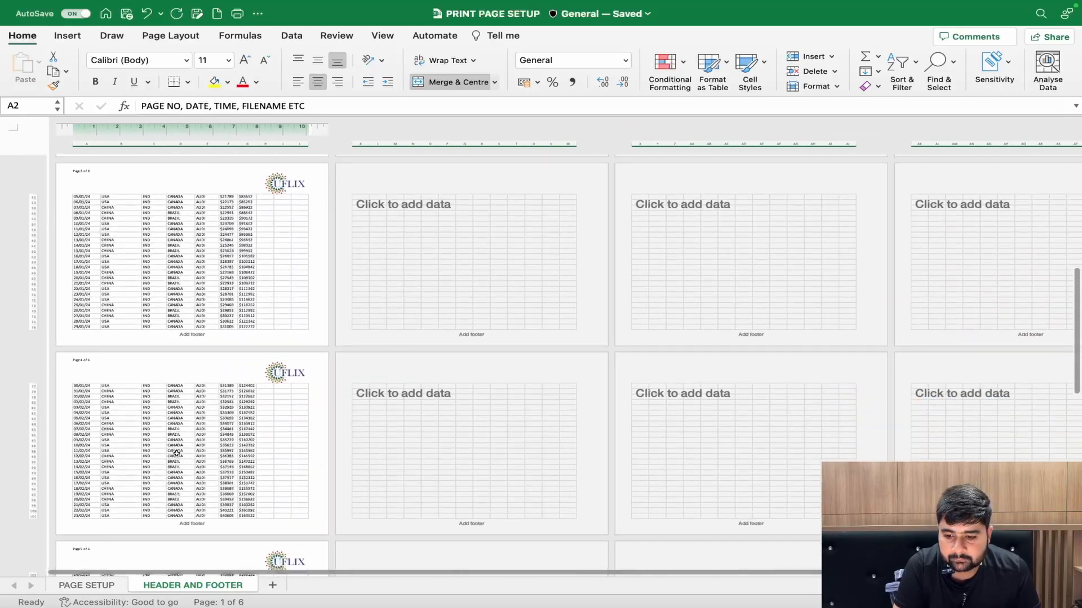
scroll(176, 454, up, 5)
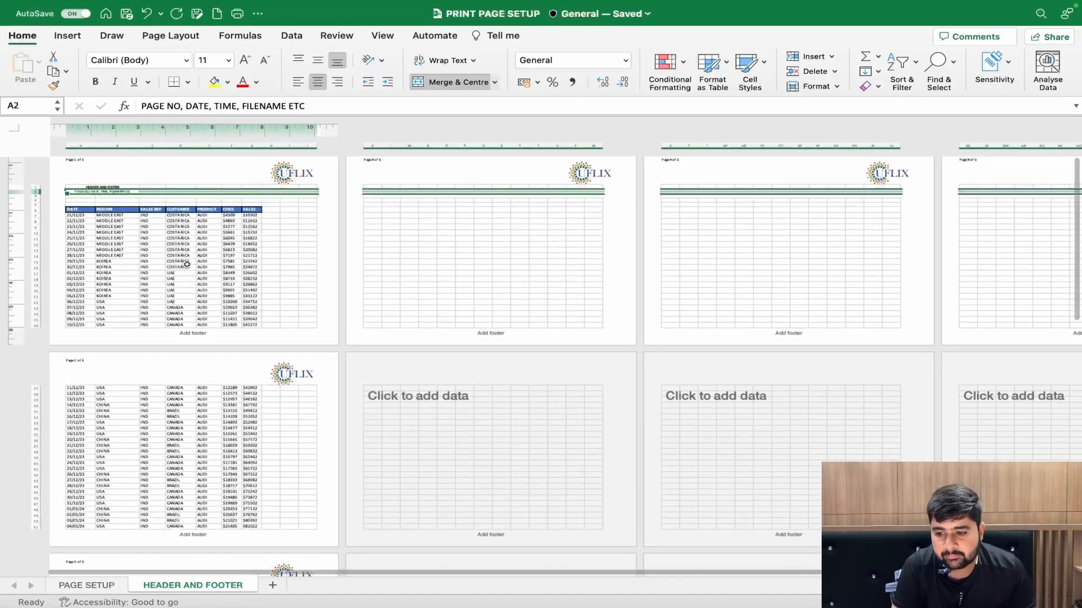
ctrl+scroll(186, 265, up, 5)
- Delete the logo picture from the right header section, and go to the page footer
click(563, 230)
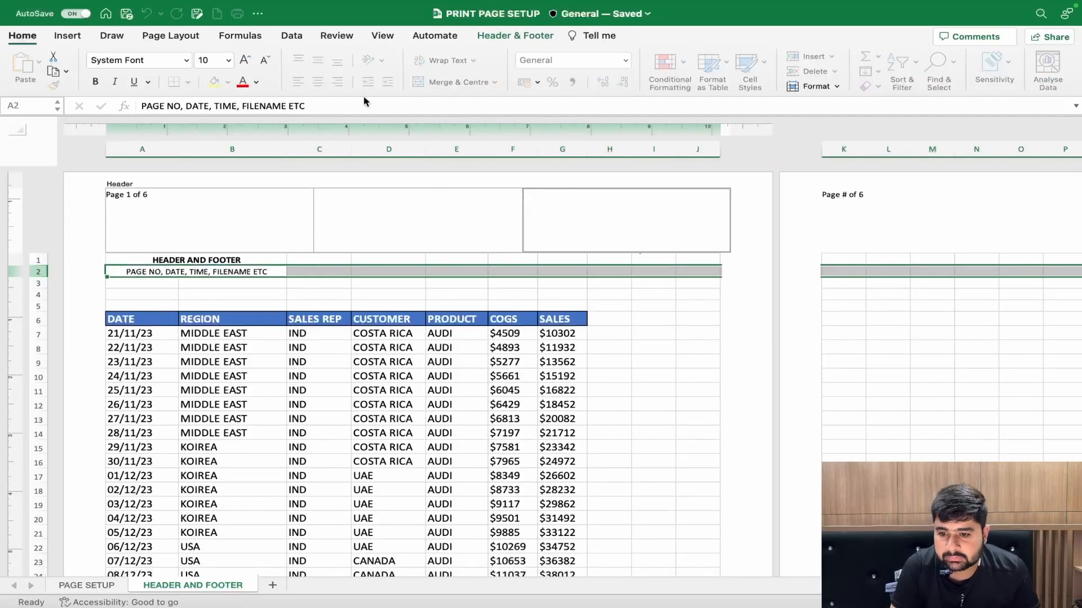
click(496, 35)
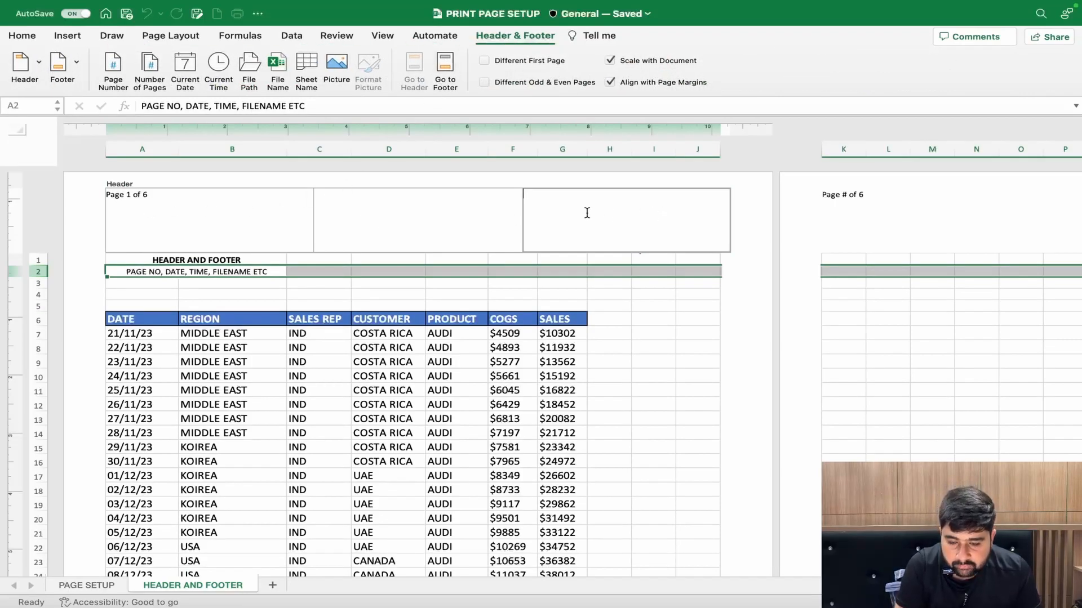
click(445, 71)
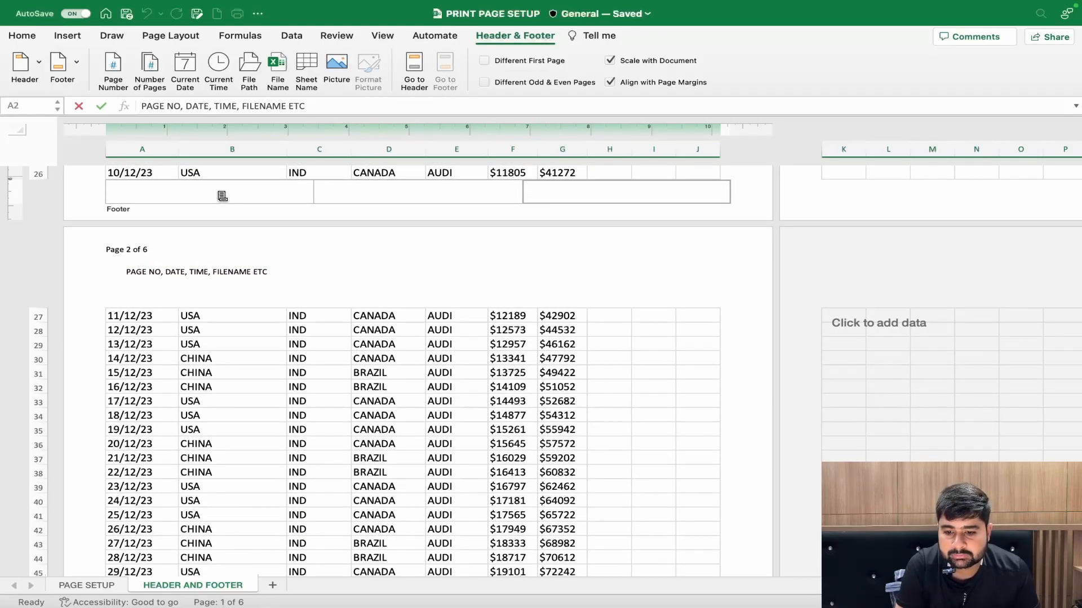
scroll(222, 195, down, 5)
scroll(222, 195, up, 5)
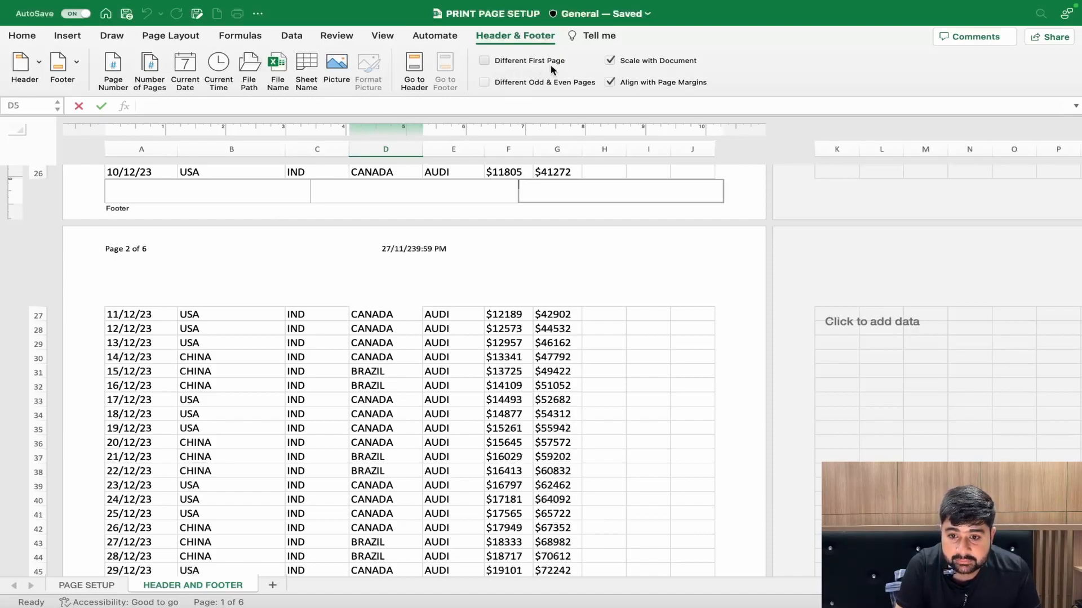
- Enable a different first page for the header and footer, and open the left section of the first page header for editing
click(508, 228)
scroll(509, 228, up, 10)
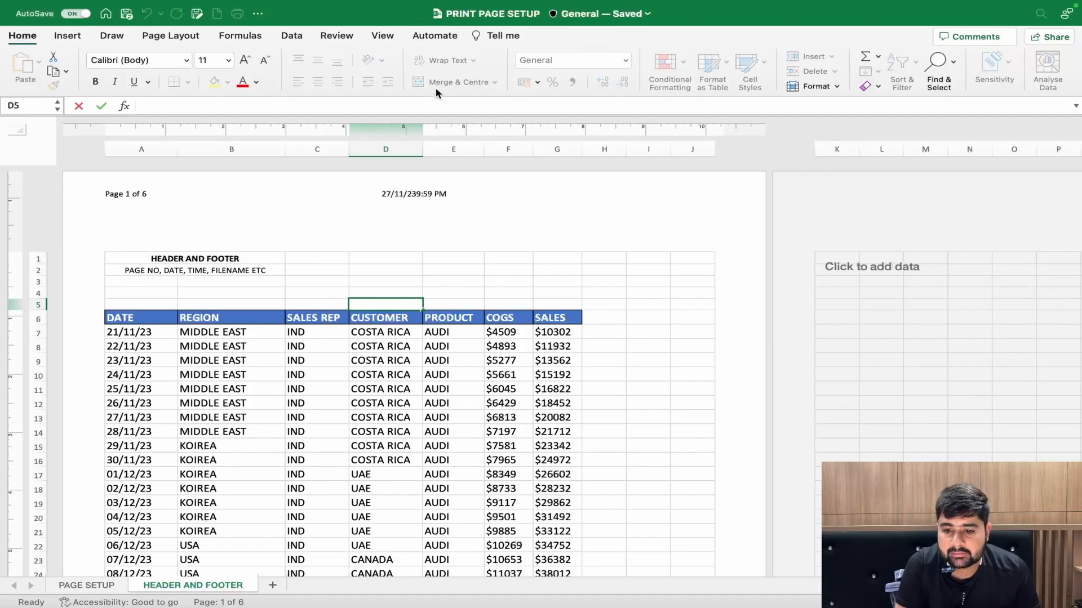
click(454, 271)
click(438, 214)
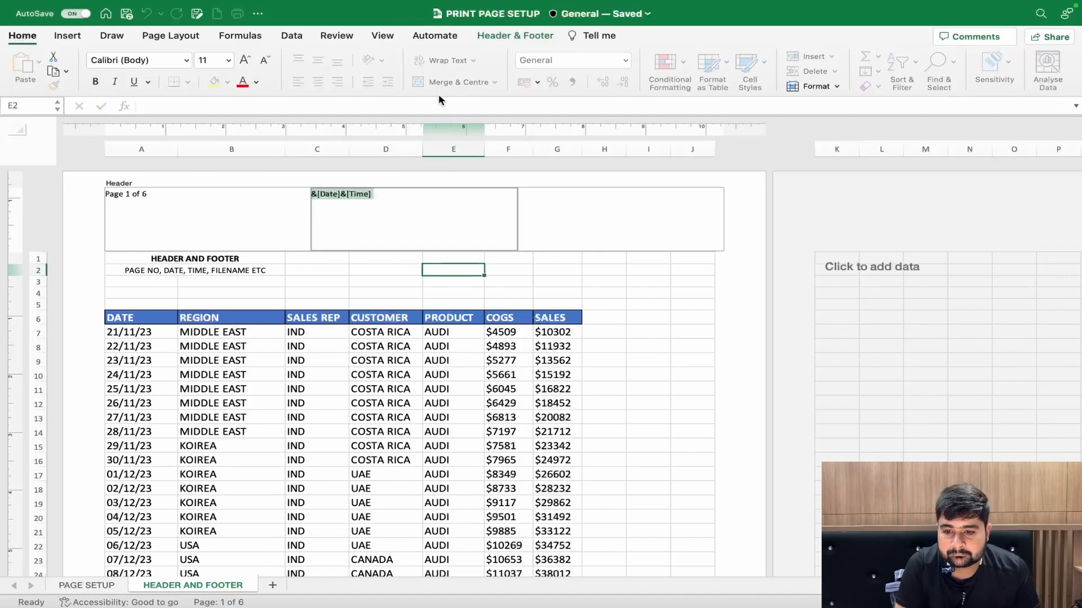
click(493, 36)
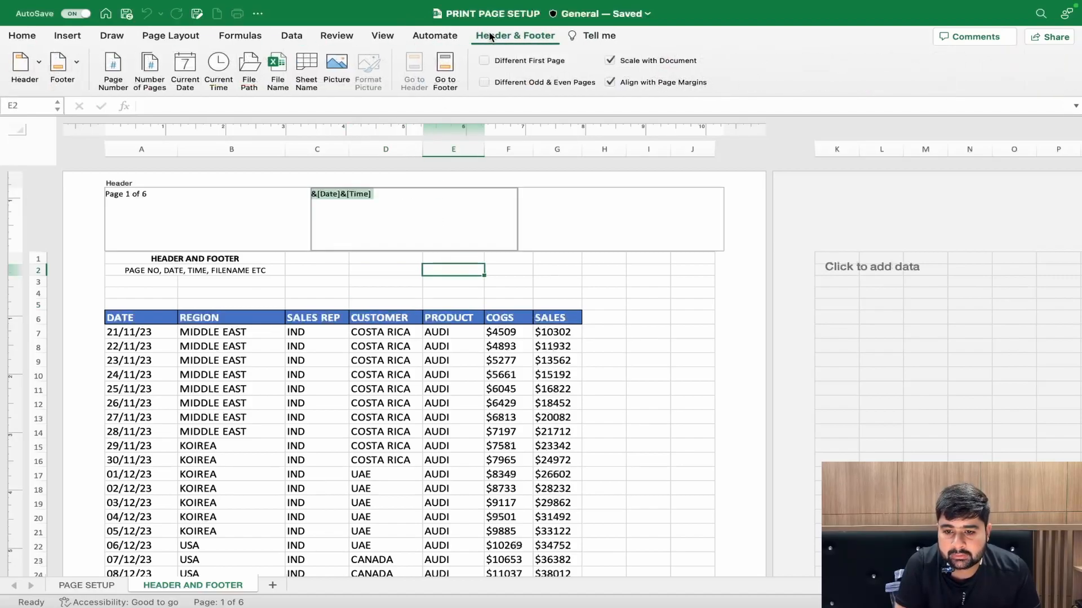
click(484, 62)
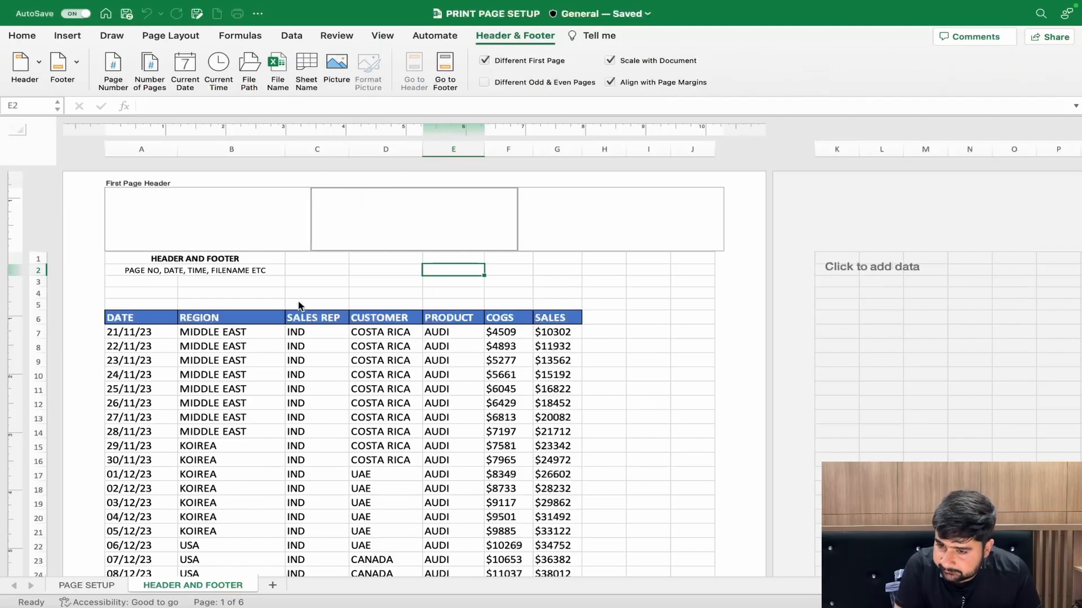
click(171, 200)
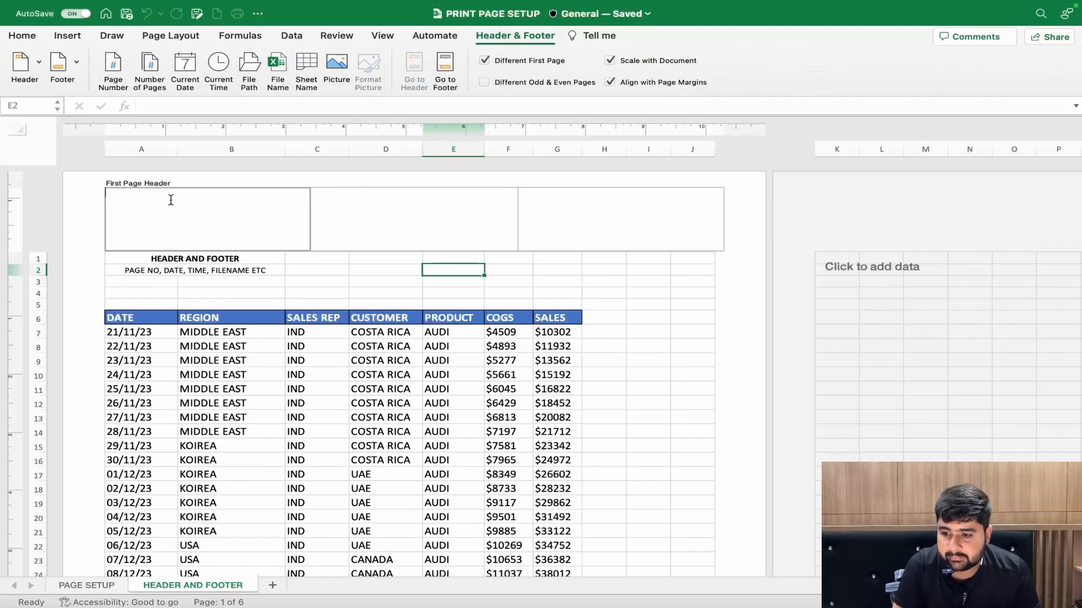
- Insert the UFLIX logo picture into the left section of the first page header and finish editing the header
scroll(298, 301, down, 10)
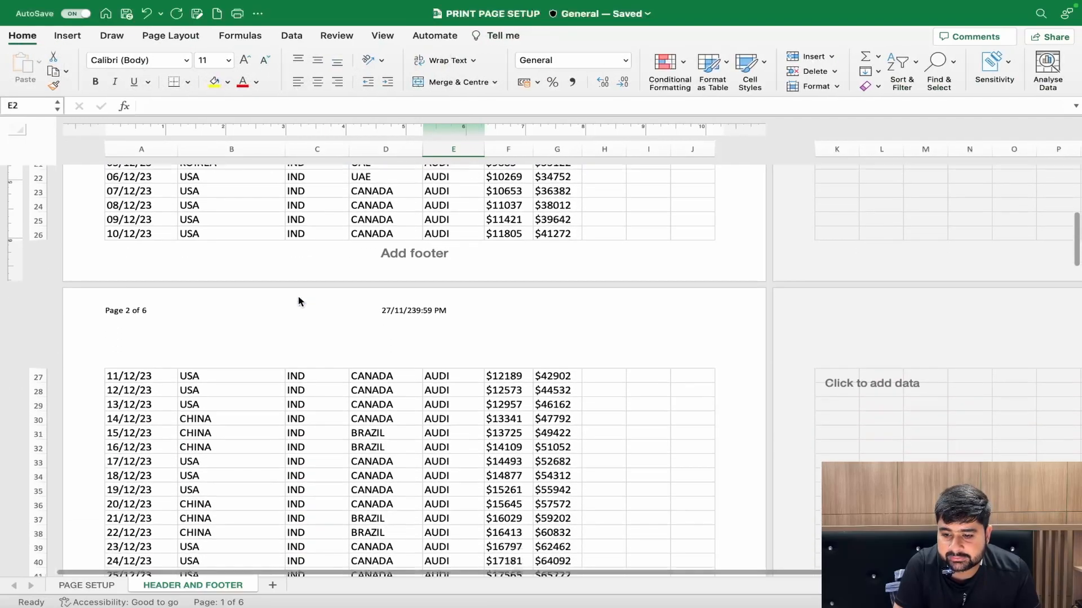
click(121, 311)
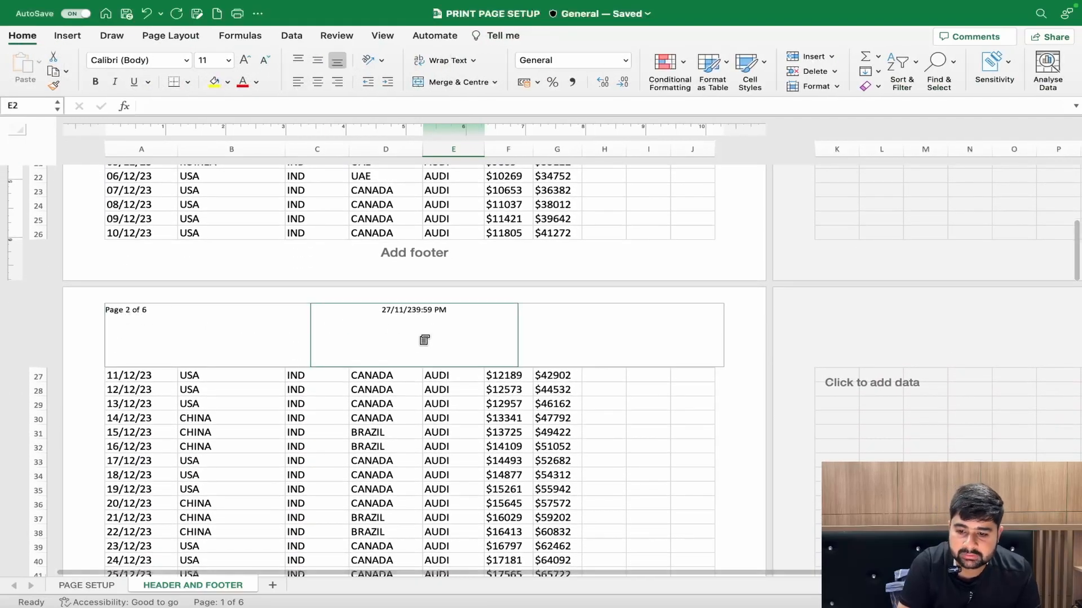
scroll(617, 320, up, 10)
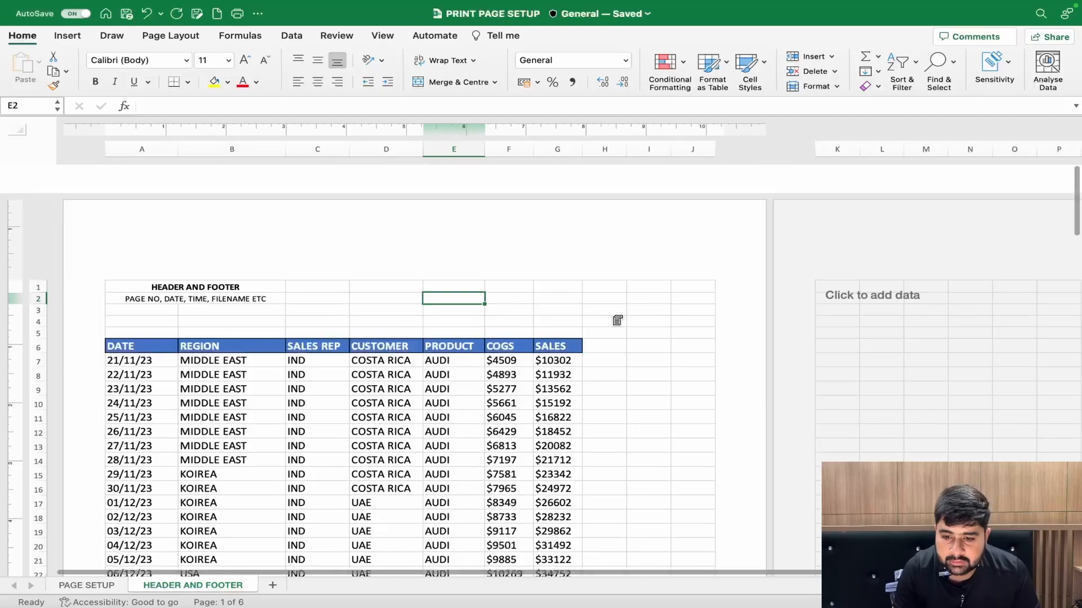
click(195, 224)
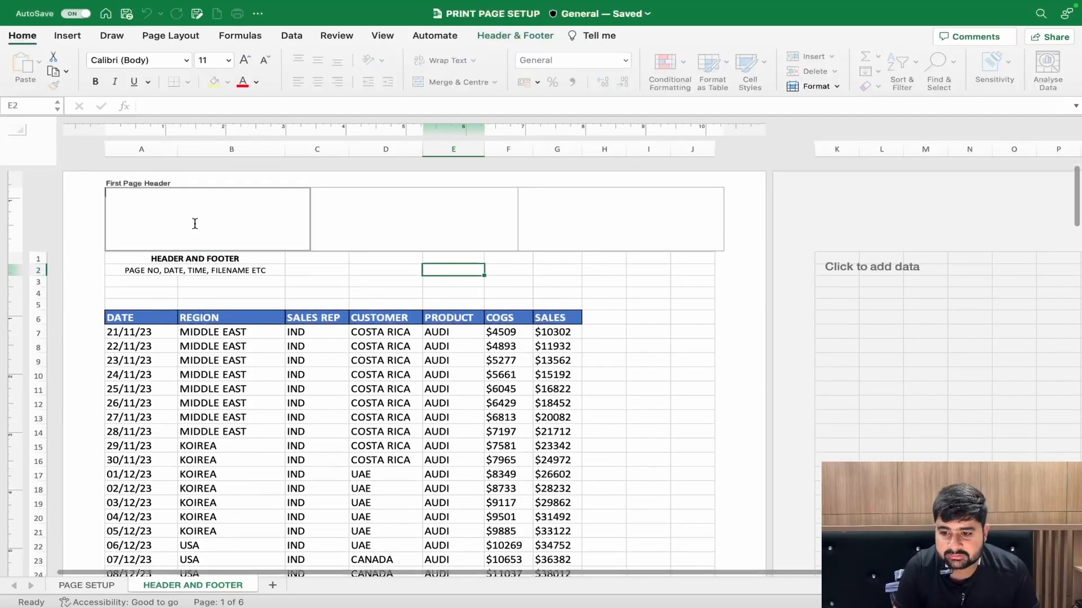
click(505, 38)
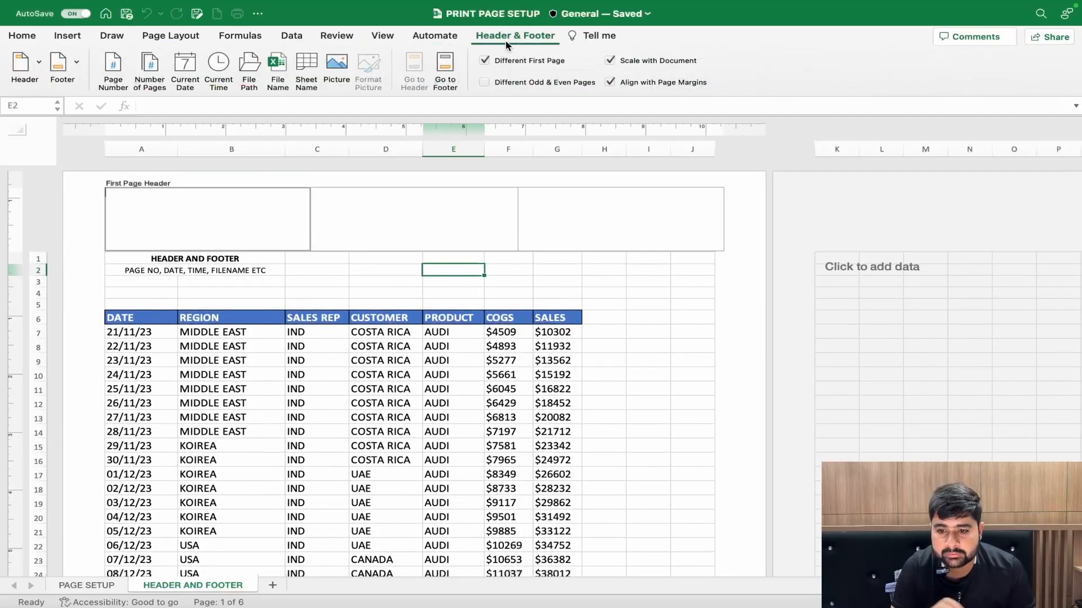
click(338, 71)
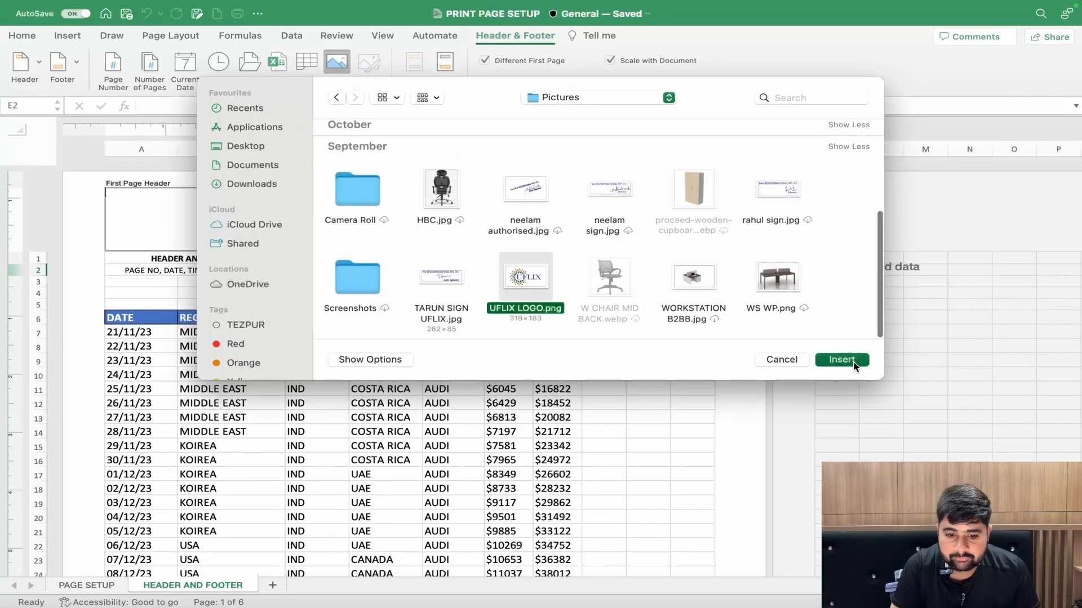
click(853, 361)
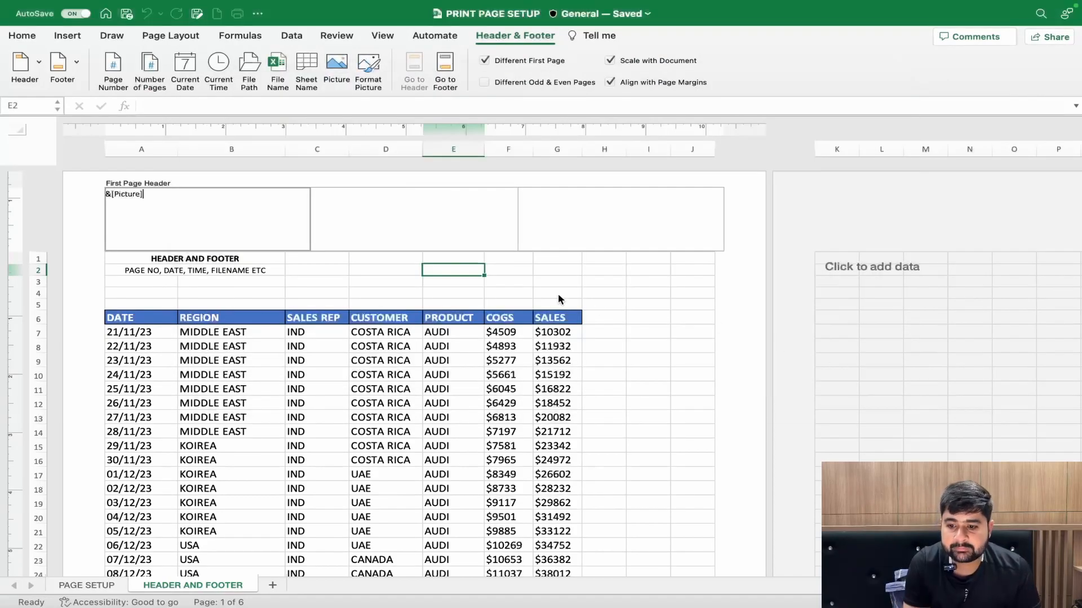
click(369, 274)
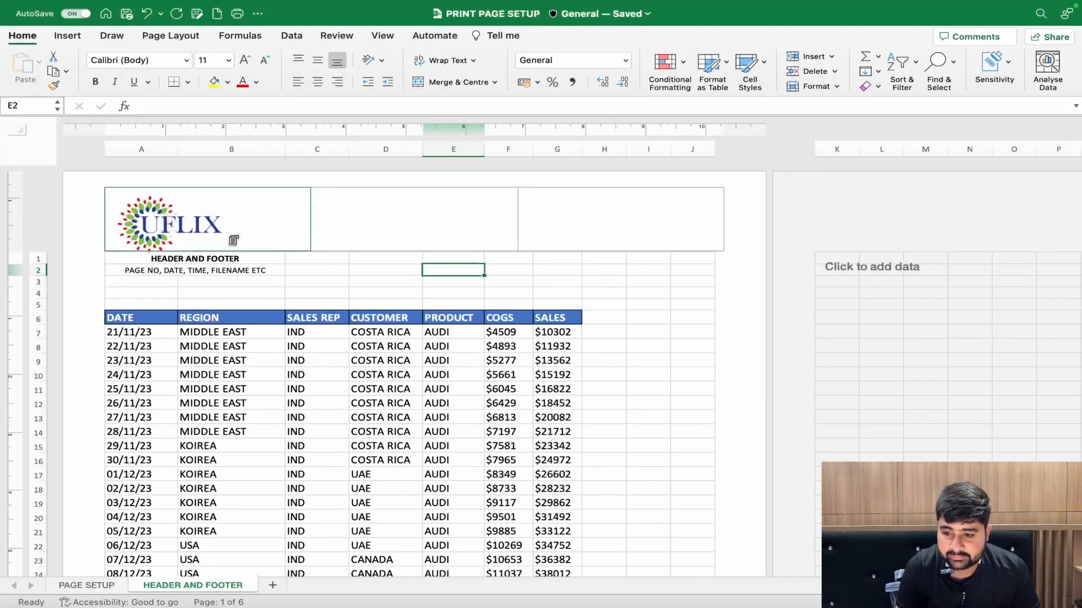
- Compare the first page header with the second page header and review the available header and footer options
scroll(226, 236, down, 10)
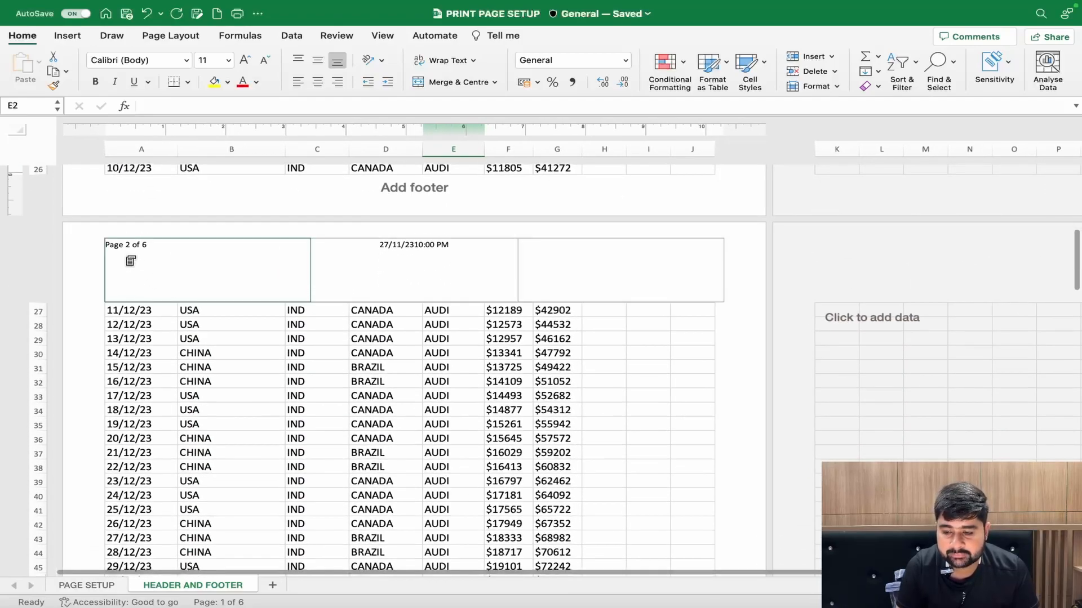
scroll(160, 264, up, 10)
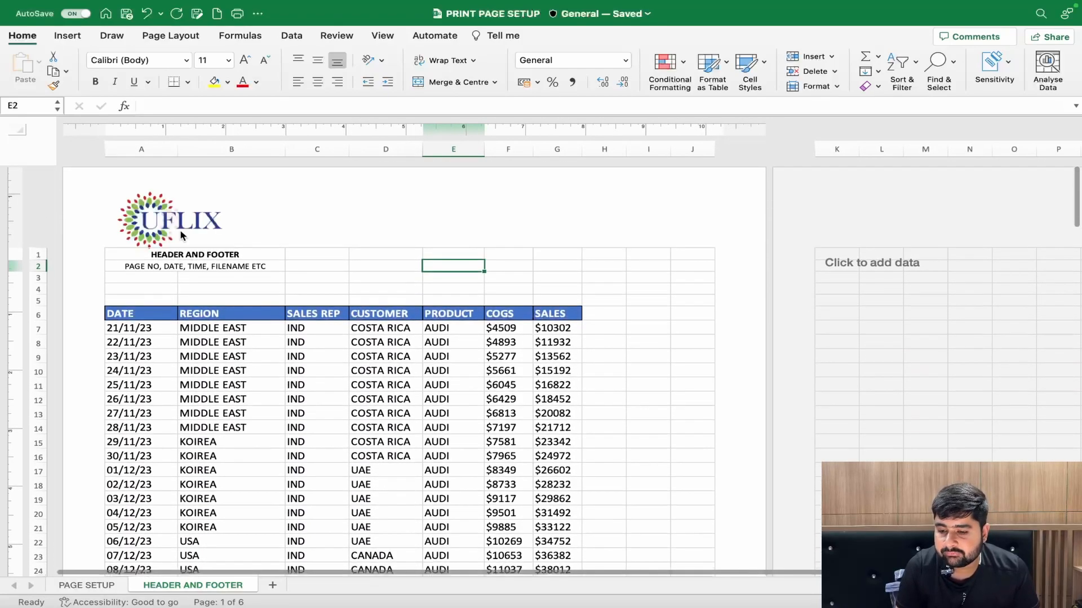
click(326, 214)
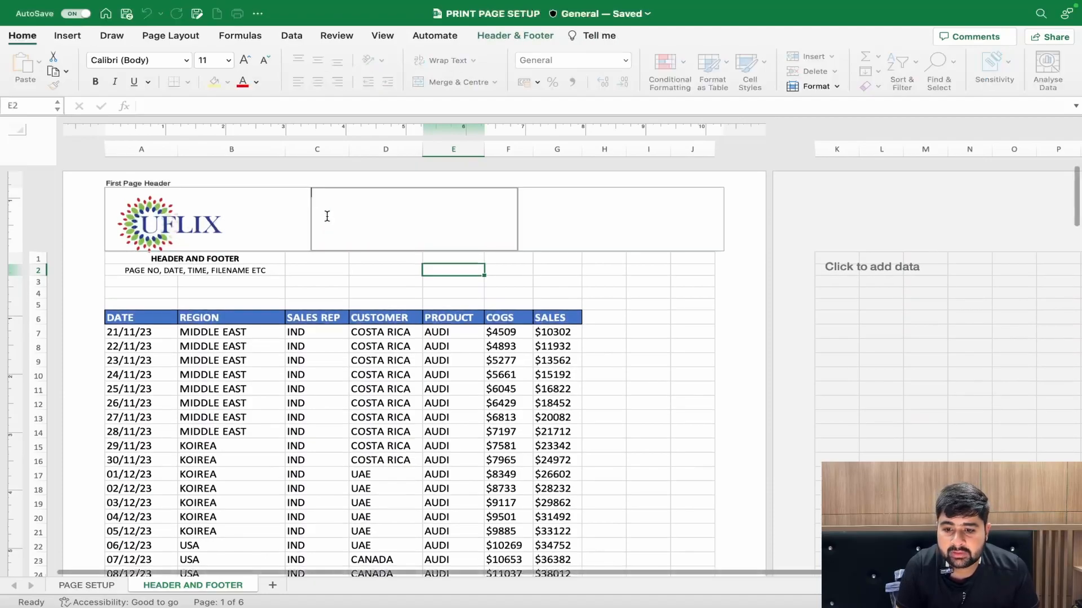
click(510, 35)
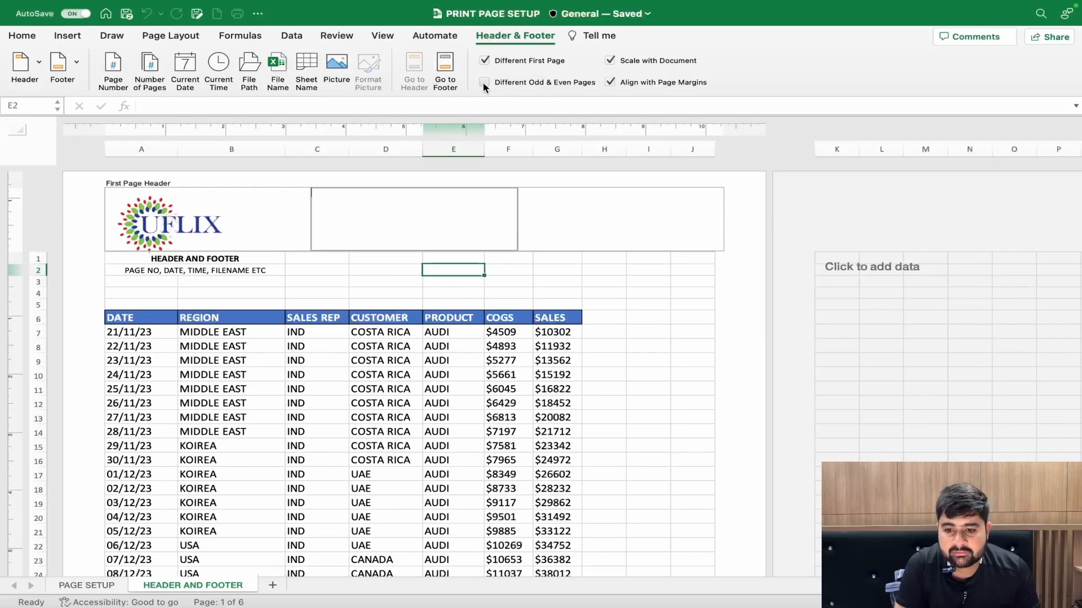
click(421, 275)
scroll(423, 277, down, 10)
scroll(422, 276, up, 10)
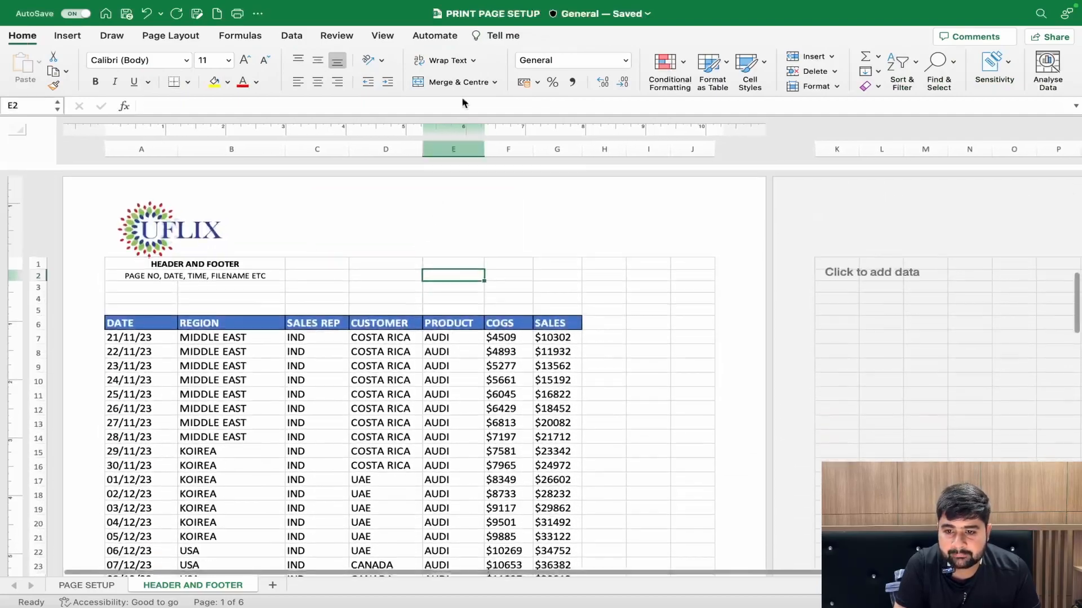
- Turn off the Scale with Document option for the header and footer
click(438, 201)
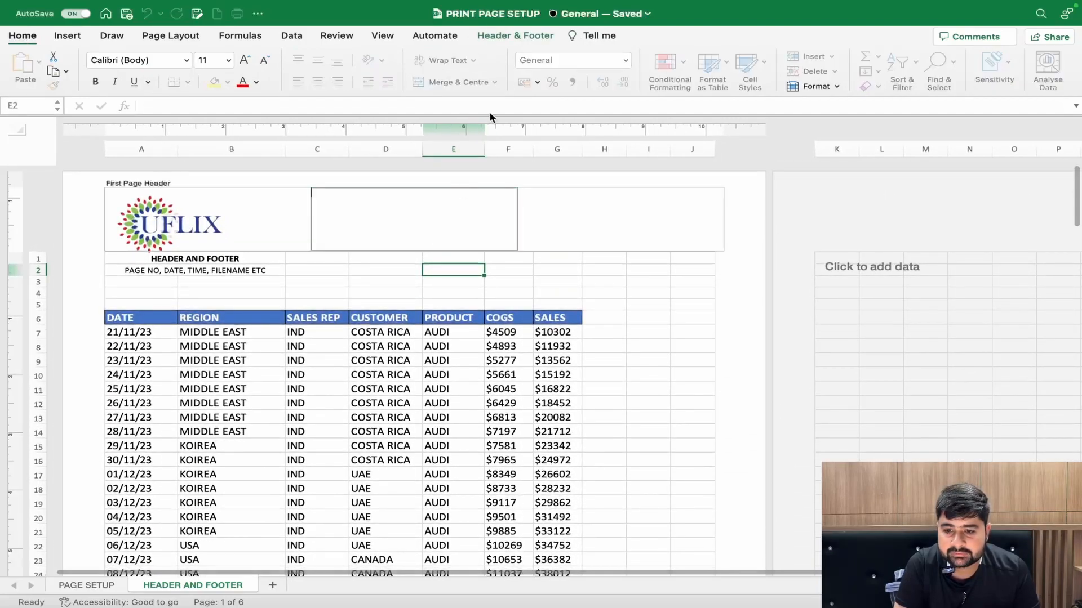
click(524, 37)
click(484, 83)
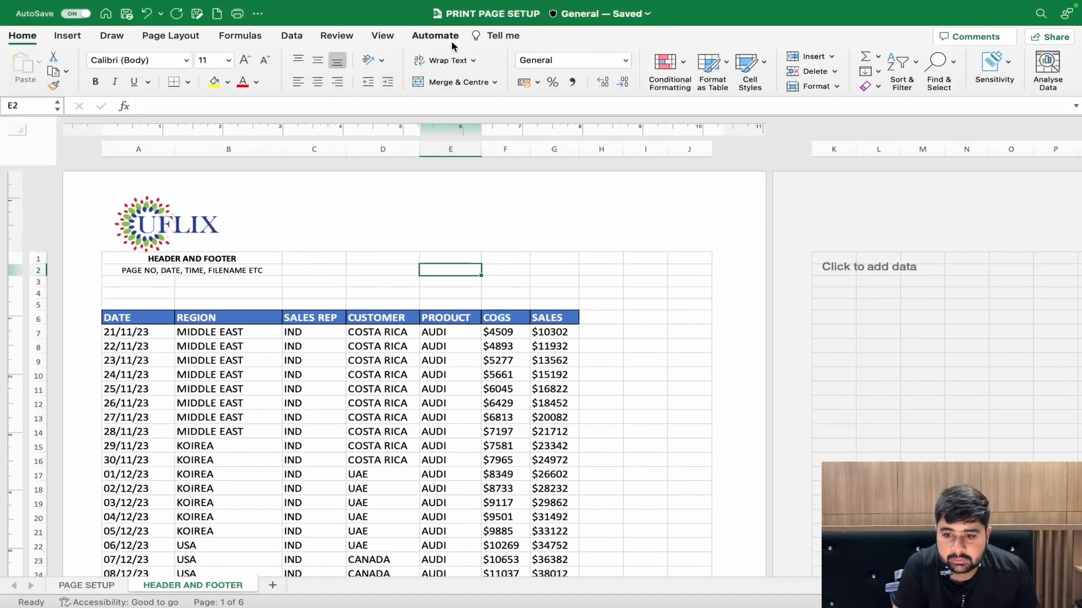
- Switch Align with Page Margins off and back on for the first page header, and close header editing
click(302, 222)
click(489, 37)
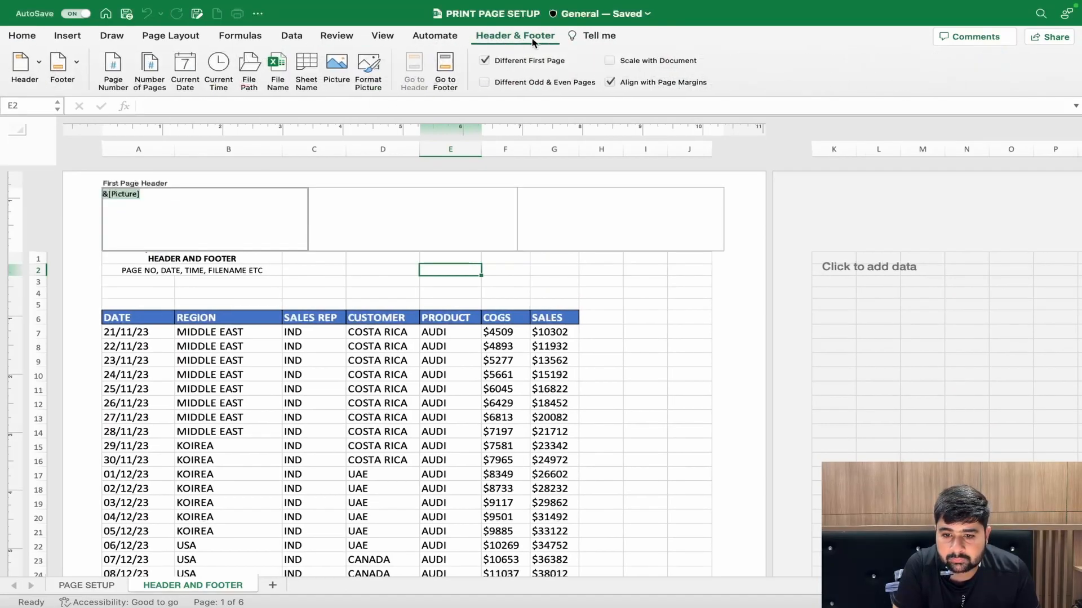
click(611, 82)
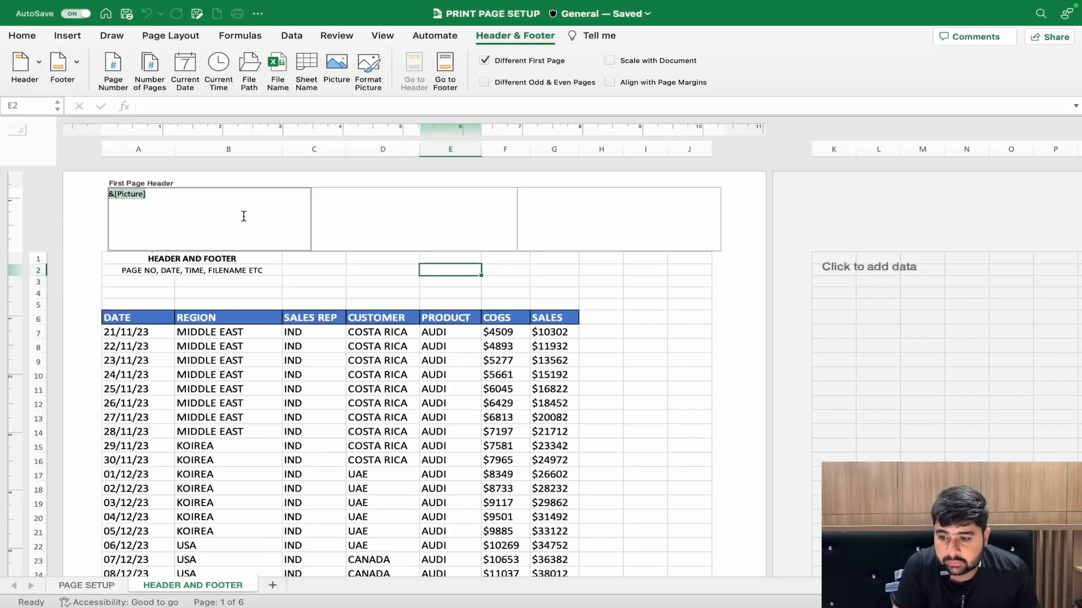
click(113, 225)
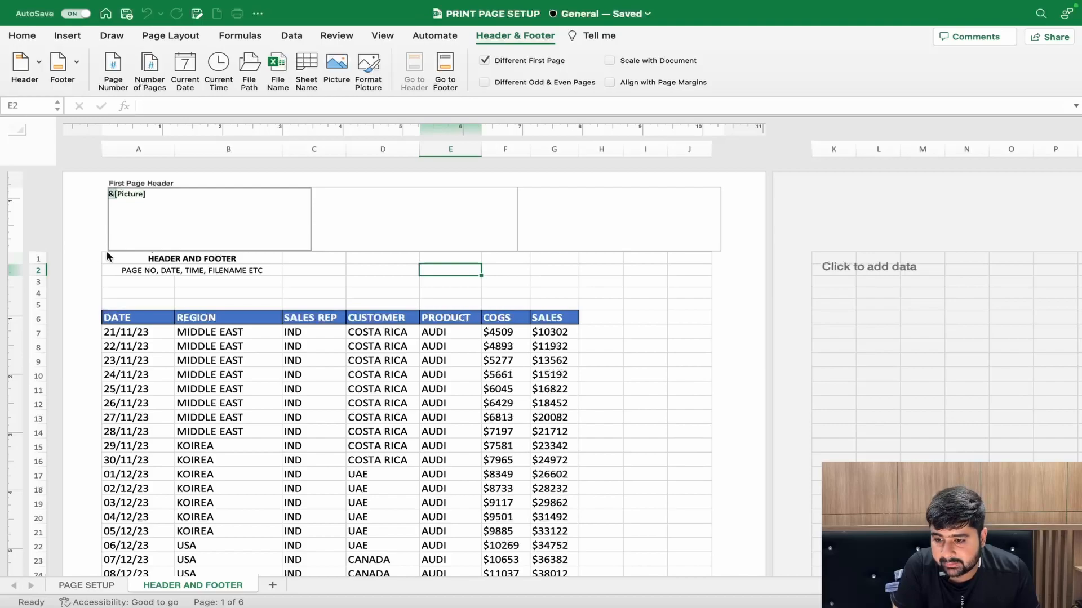
click(610, 84)
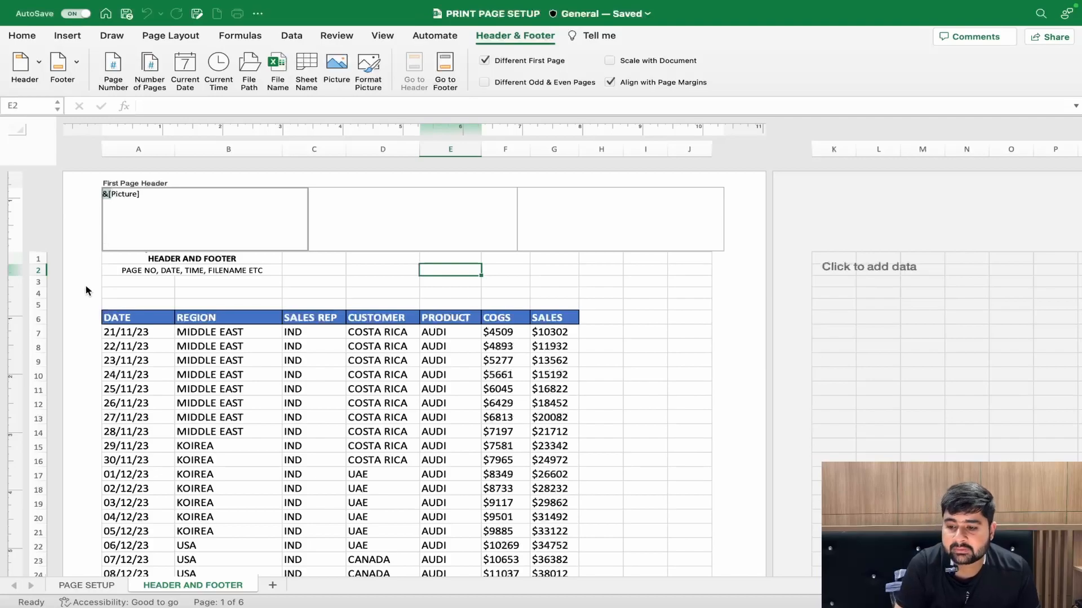
click(312, 278)
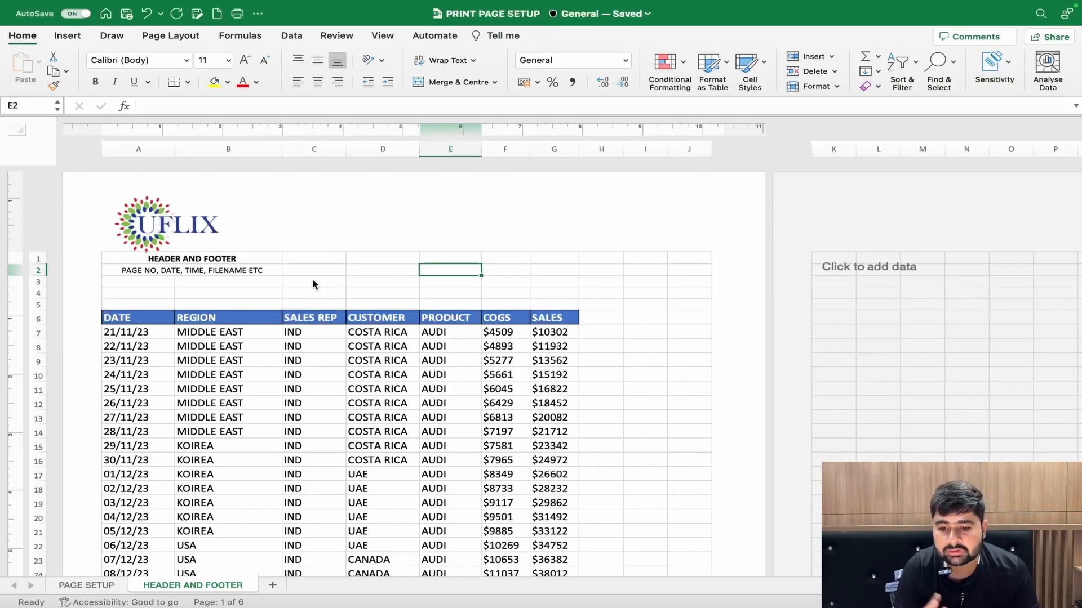
- Zoom out and examine the logo header on page 1 against the page number and date header on page 2
scroll(312, 278, down, 3)
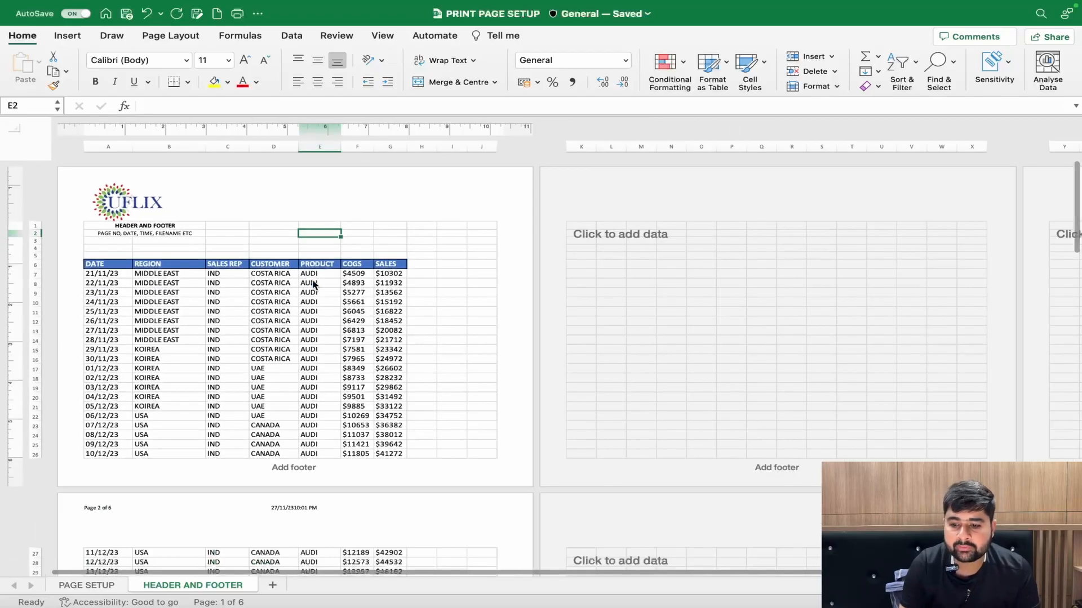
scroll(313, 284, down, 5)
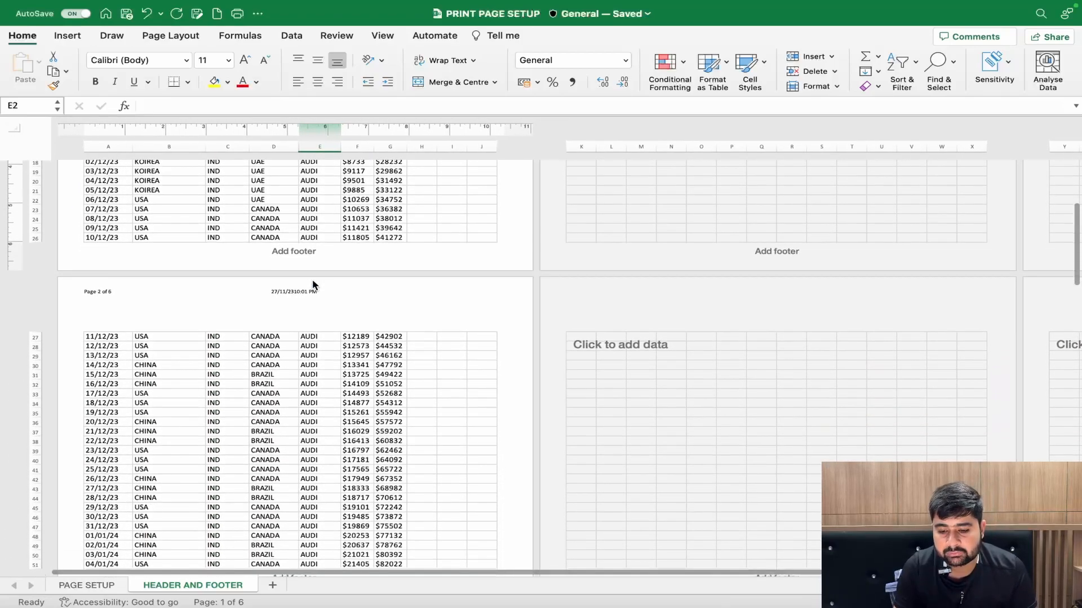
scroll(312, 285, up, 5)
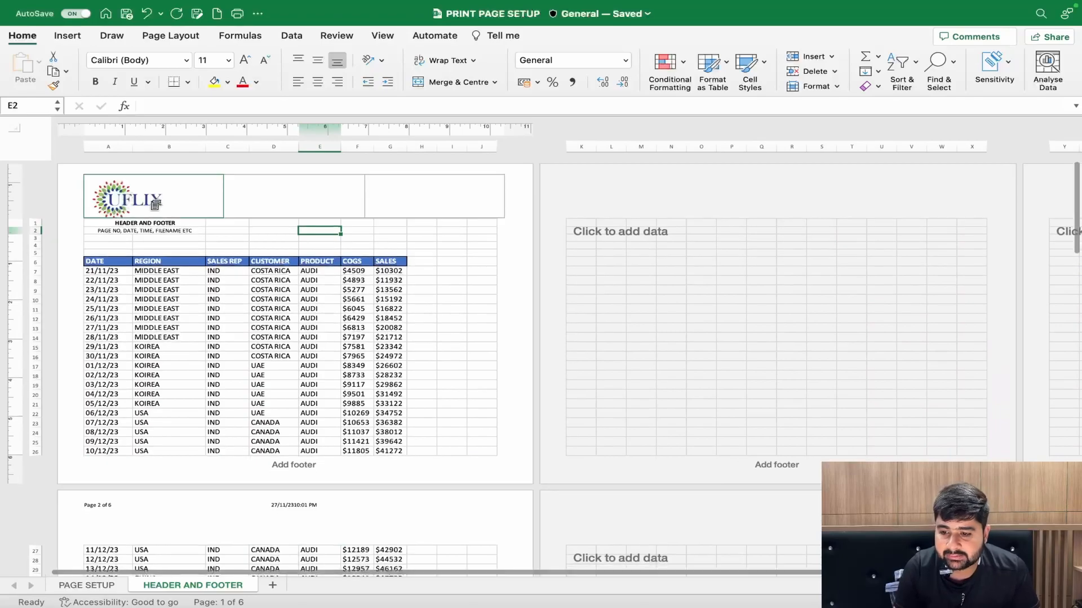